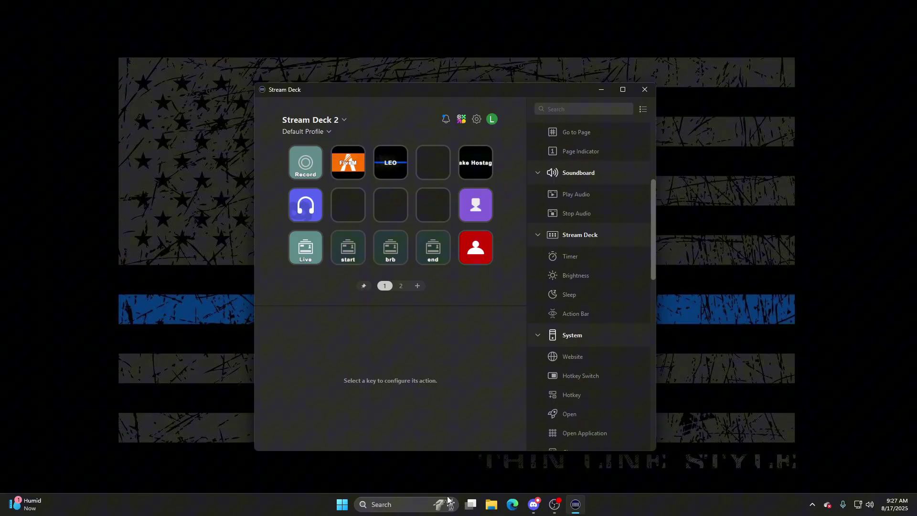
{"action": "scroll", "coordinate": [632, 224], "scroll_direction": "up", "scroll_amount": 5}
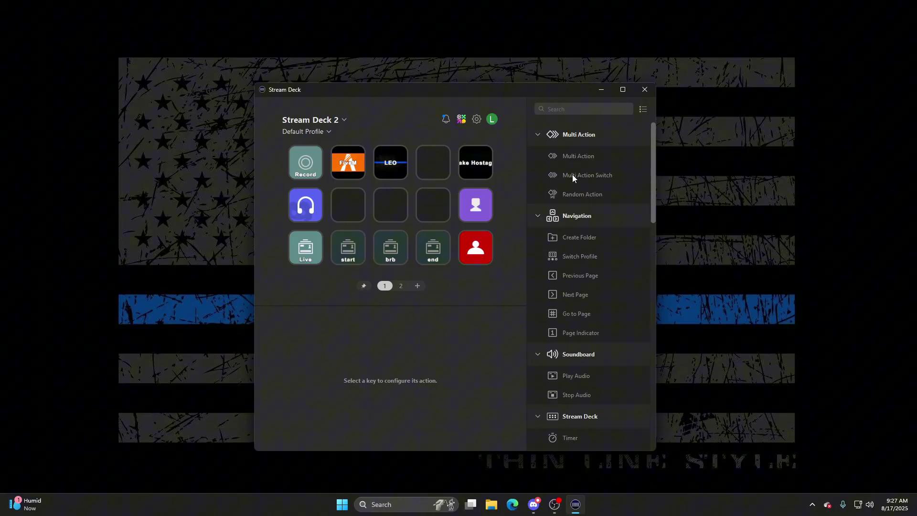
- Add a Hotkey step sending T to the new multi action, then an empty Text step after it
{"action": "left_click_drag", "start_coordinate": [601, 175], "coordinate": [390, 201]}
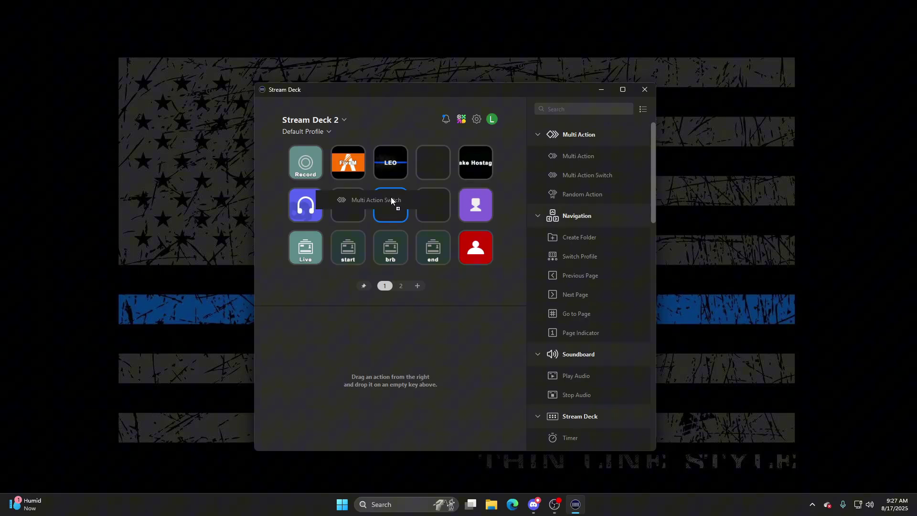
{"action": "scroll", "coordinate": [610, 247], "scroll_direction": "down", "scroll_amount": 2}
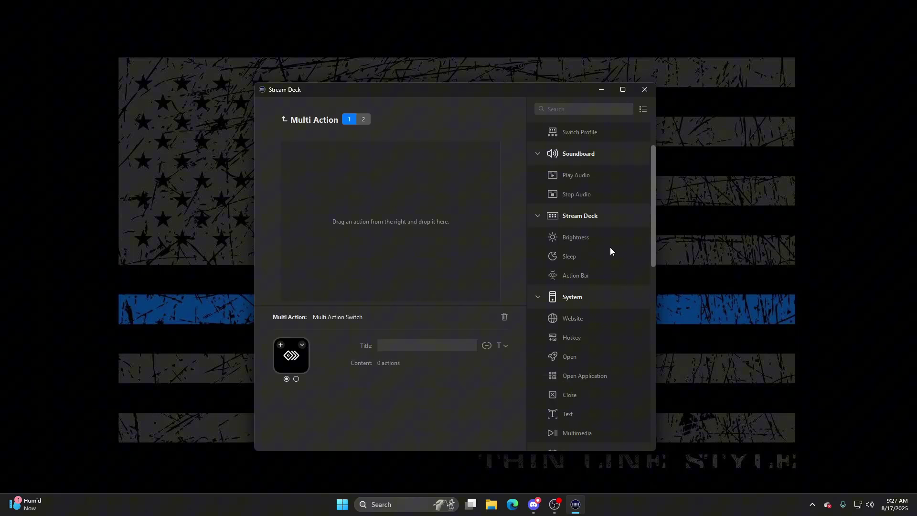
{"action": "scroll", "coordinate": [607, 251], "scroll_direction": "down", "scroll_amount": 2}
{"action": "left_click_drag", "start_coordinate": [572, 276], "coordinate": [411, 247]}
{"action": "left_click", "coordinate": [430, 362]}
{"action": "key", "text": "t"}
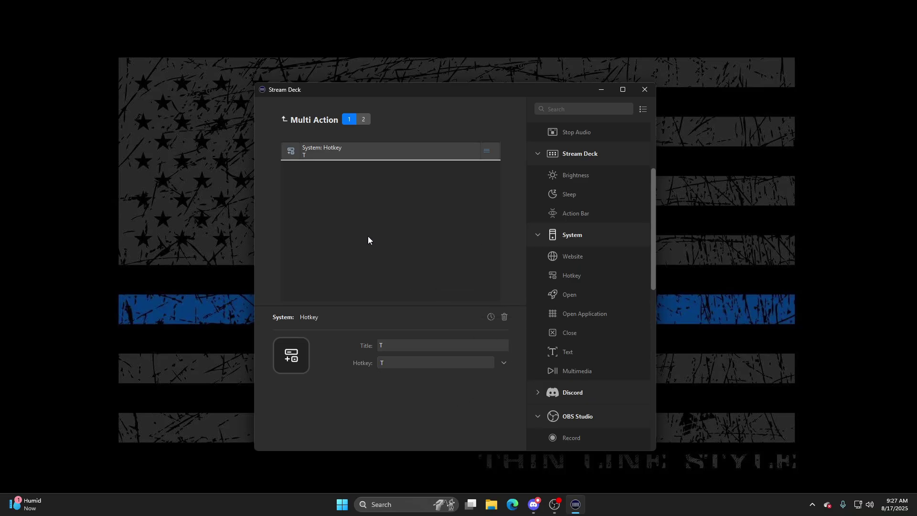
{"action": "left_click_drag", "start_coordinate": [565, 352], "coordinate": [441, 287]}
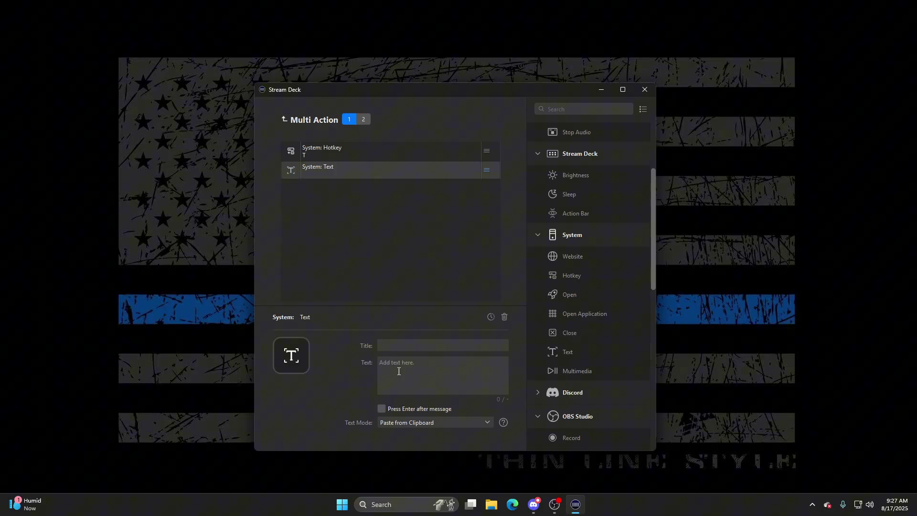
{"action": "type", "text": "/"}
- Clear the half-written emote text from the Text step before returning to FiveM
{"action": "key", "text": "BackSpace"}
{"action": "key", "text": "BackSpace"}
{"action": "key", "text": "BackSpace"}
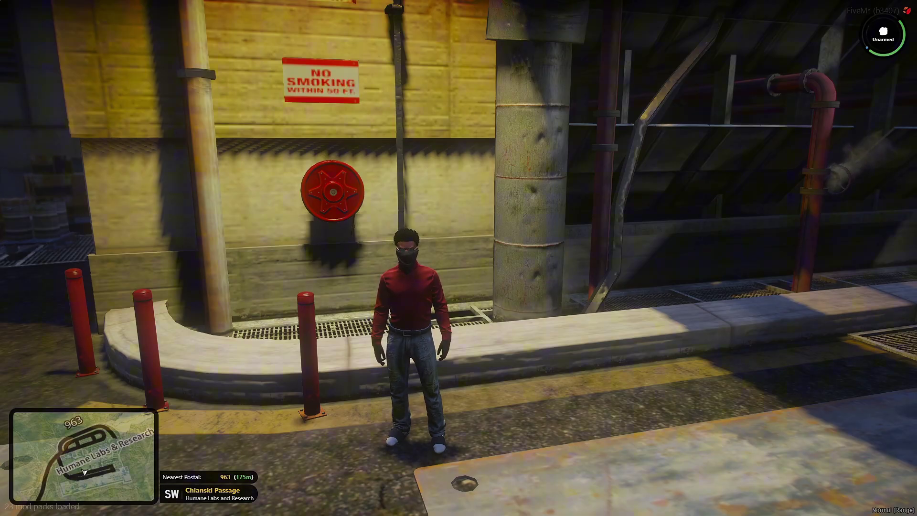
- Bring Stream Deck back up and set the Text step to send /e teddy with Enter after the message
{"action": "key", "text": "super"}
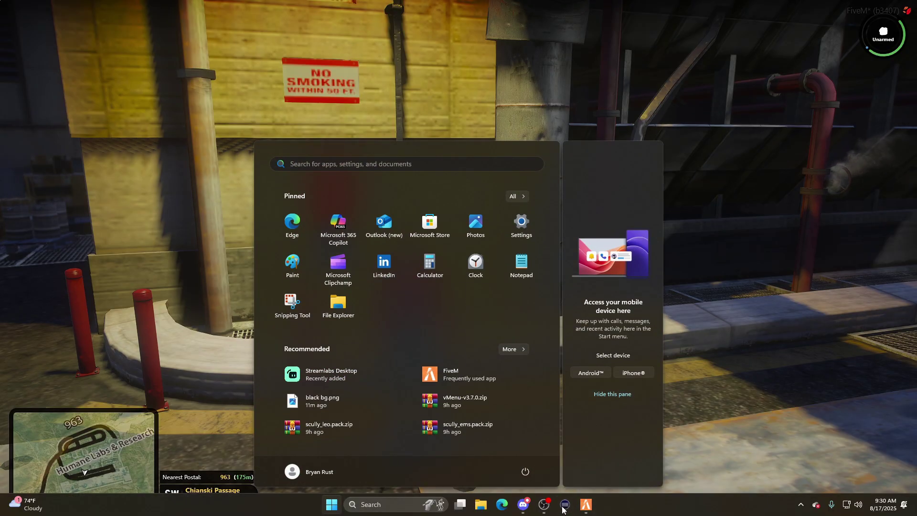
{"action": "left_click", "coordinate": [565, 505]}
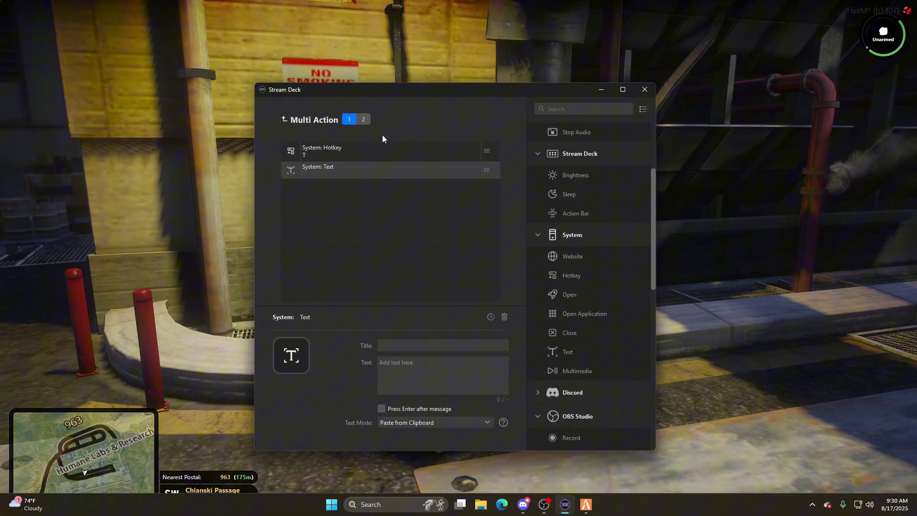
{"action": "left_click_drag", "start_coordinate": [403, 91], "coordinate": [390, 85]}
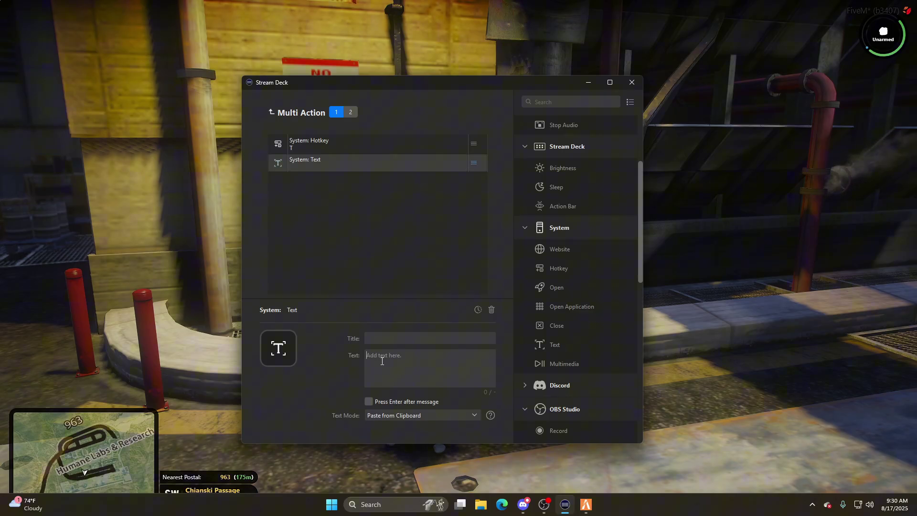
{"action": "type", "text": "/e"}
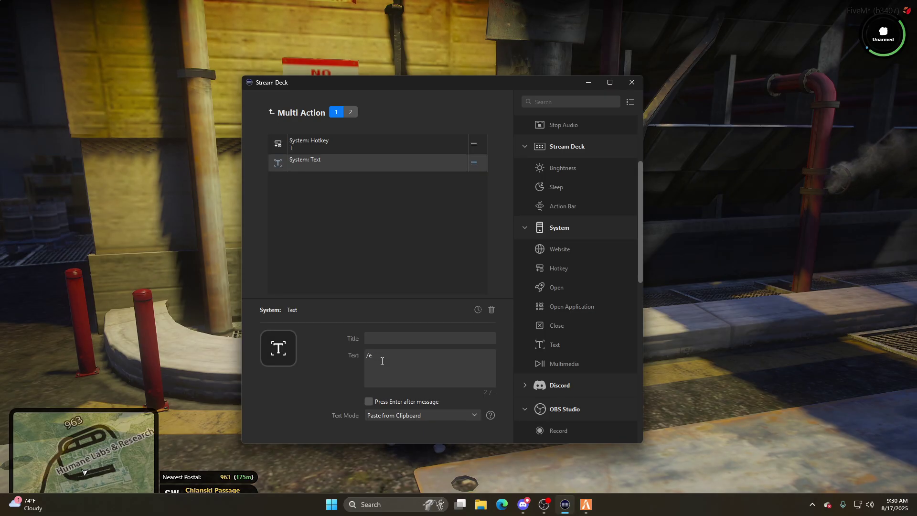
{"action": "type", "text": " teddy"}
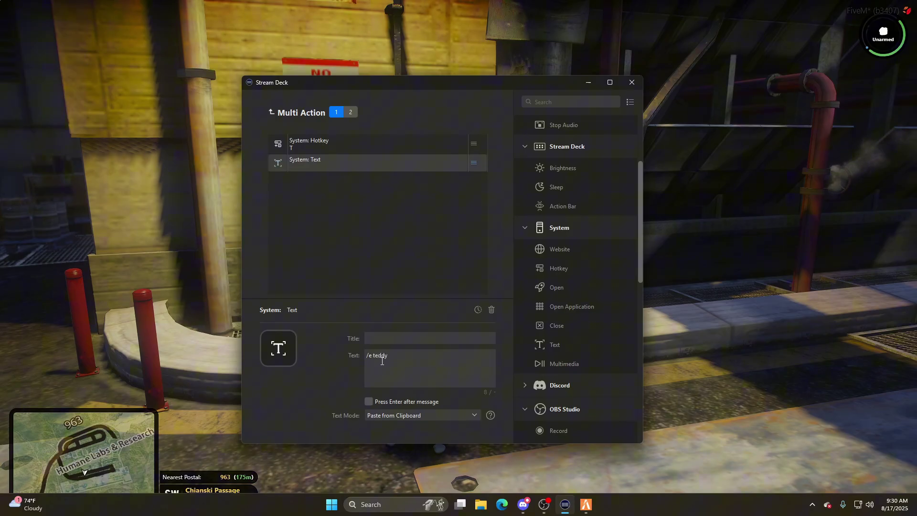
{"action": "left_click", "coordinate": [369, 401]}
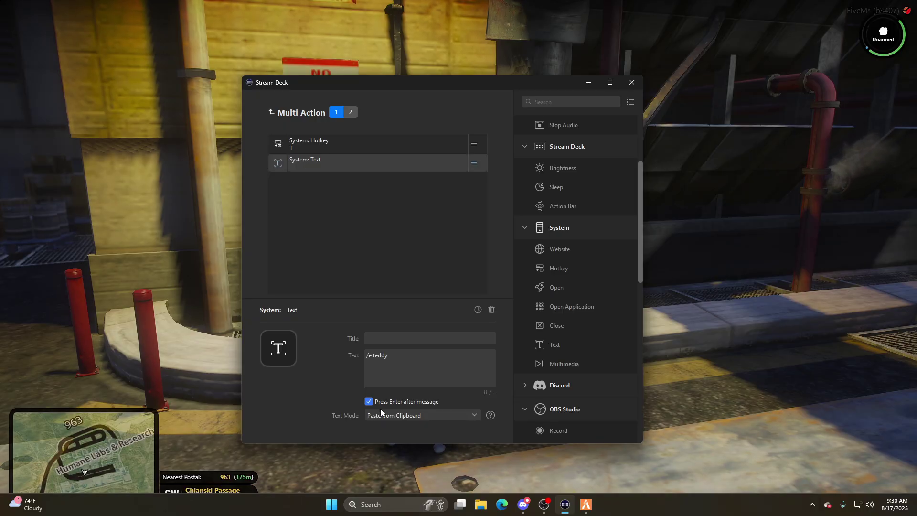
- Back on the key grid, set the multi-action key's icon from the file black bg.png
{"action": "left_click", "coordinate": [270, 113]}
{"action": "right_click", "coordinate": [380, 198]}
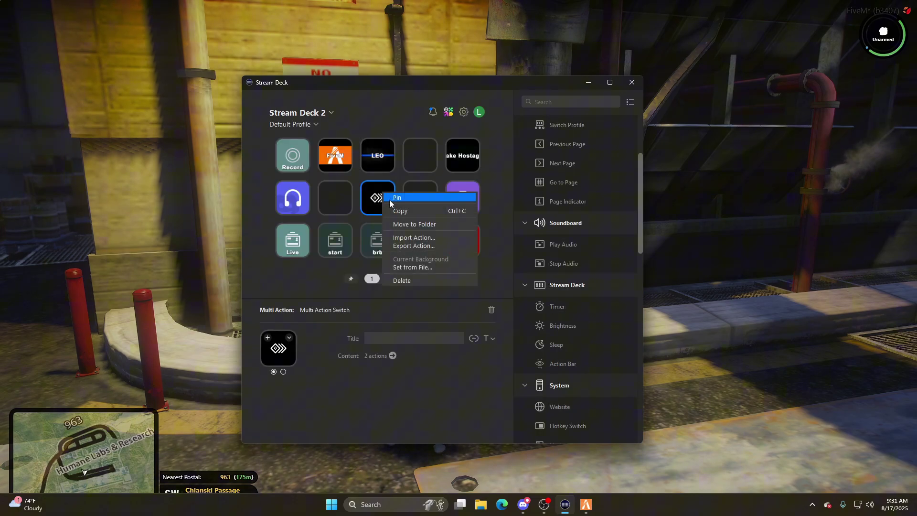
{"action": "key", "text": "Escape"}
{"action": "right_click", "coordinate": [288, 338]}
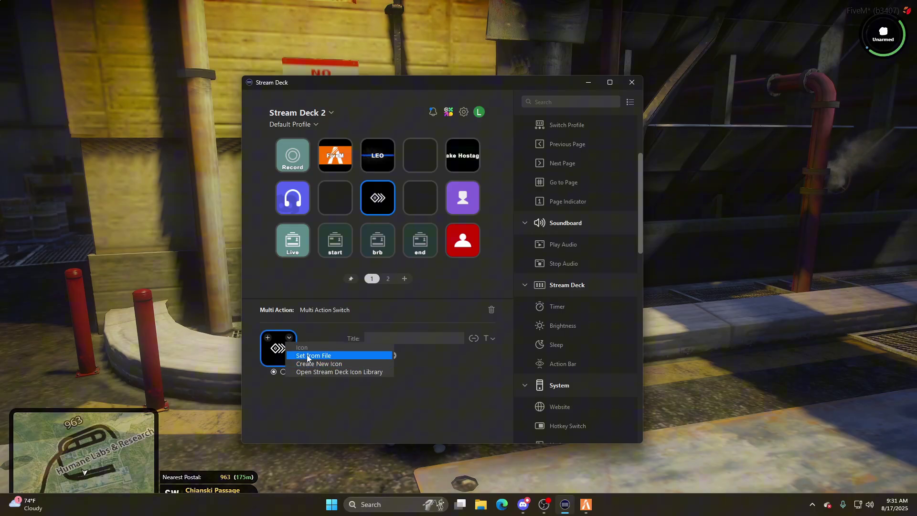
{"action": "left_click", "coordinate": [308, 356]}
{"action": "left_click", "coordinate": [659, 179]}
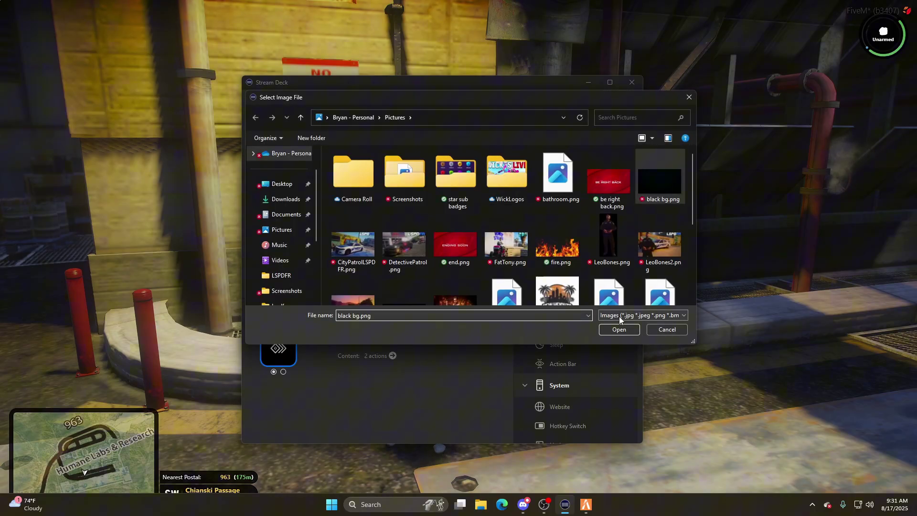
{"action": "left_click", "coordinate": [619, 329]}
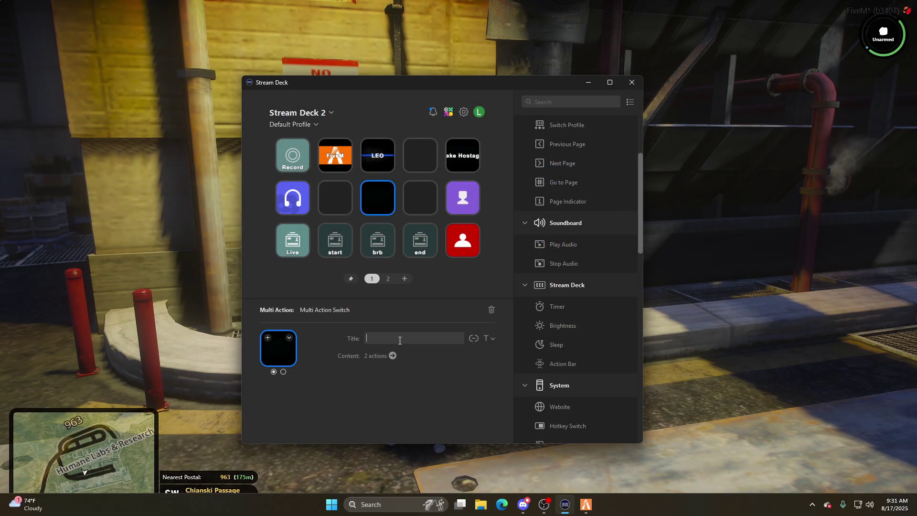
{"action": "type", "text": "Teddy"}
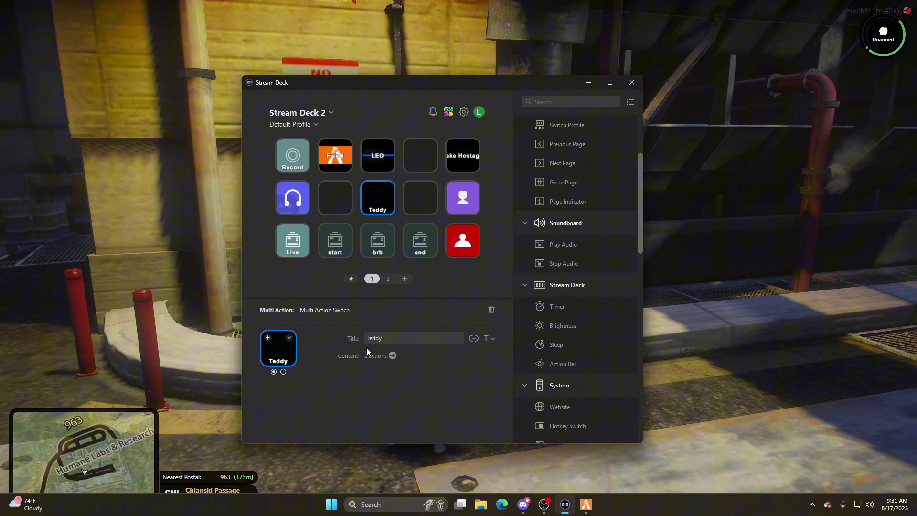
- Confirm Teddy as the key title and deselect the finished key
{"action": "key", "text": "Return"}
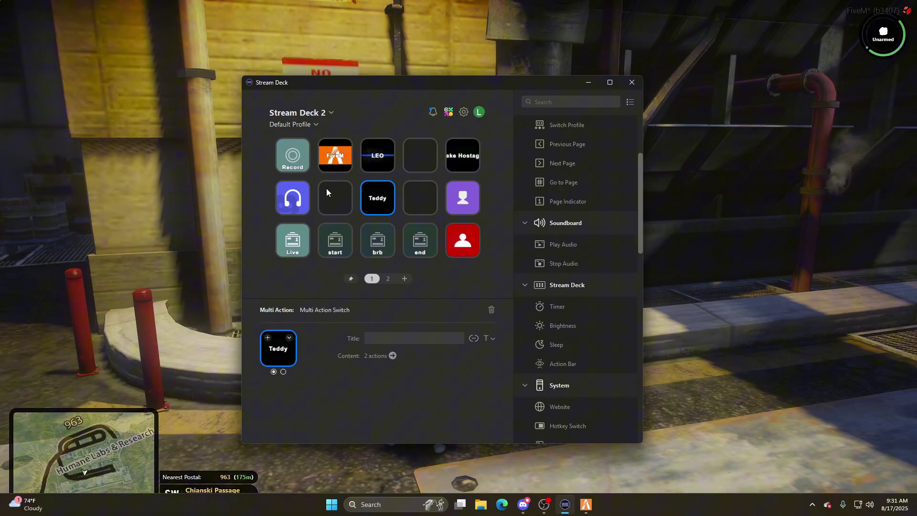
{"action": "left_click", "coordinate": [437, 285]}
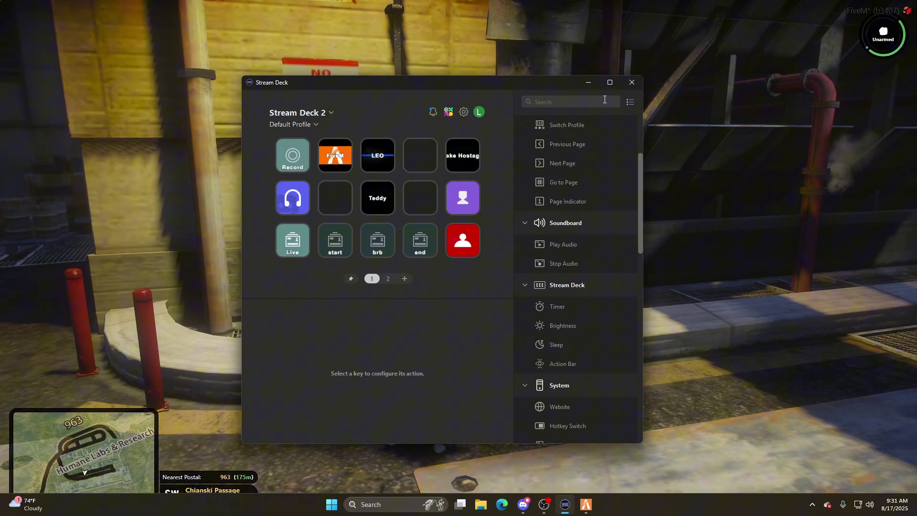
{"action": "left_click", "coordinate": [589, 82]}
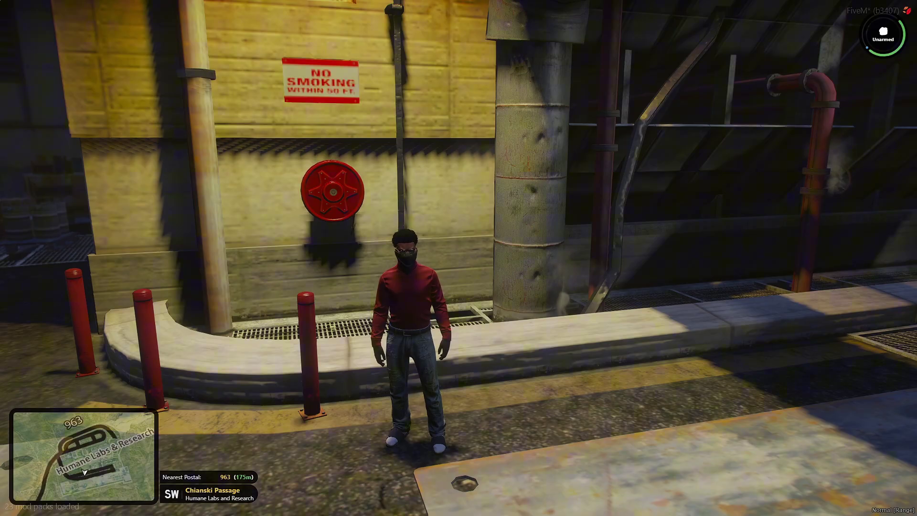
{"action": "key", "text": "super"}
- Reopen Stream Deck's FiveM emotes folder and inspect the Thumbs Up key's text step
{"action": "left_click", "coordinate": [566, 505]}
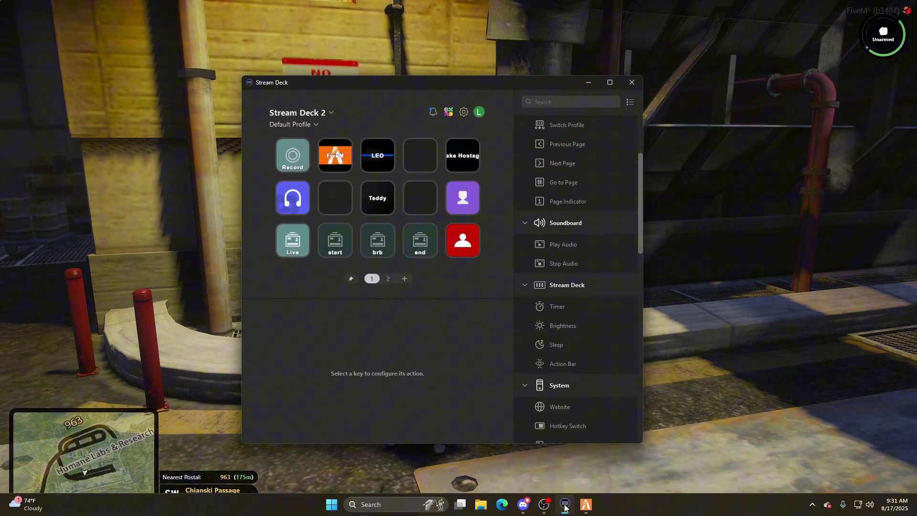
{"action": "double_click", "coordinate": [335, 156]}
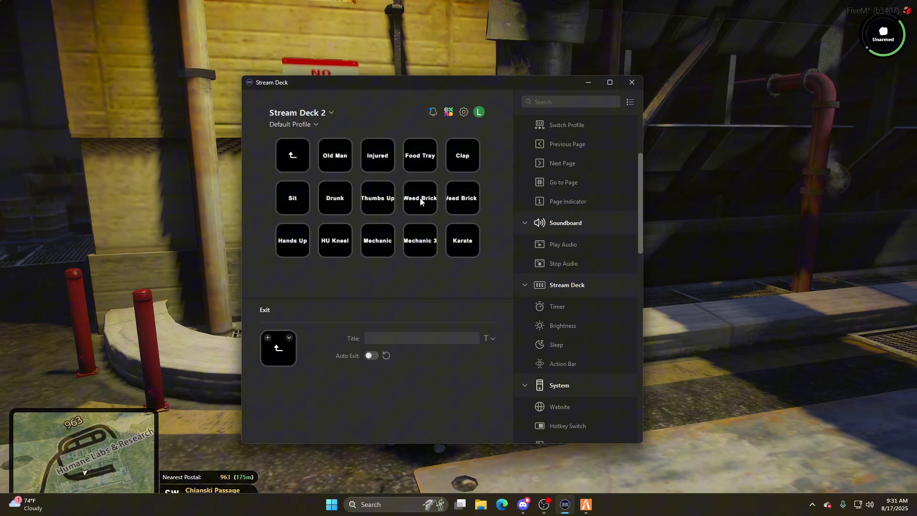
{"action": "left_click", "coordinate": [380, 207]}
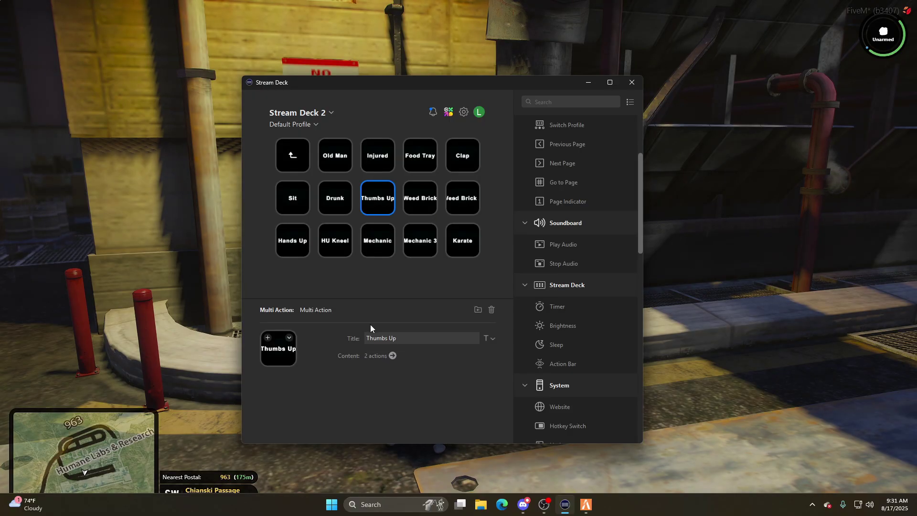
{"action": "double_click", "coordinate": [388, 207]}
{"action": "left_click", "coordinate": [349, 162]}
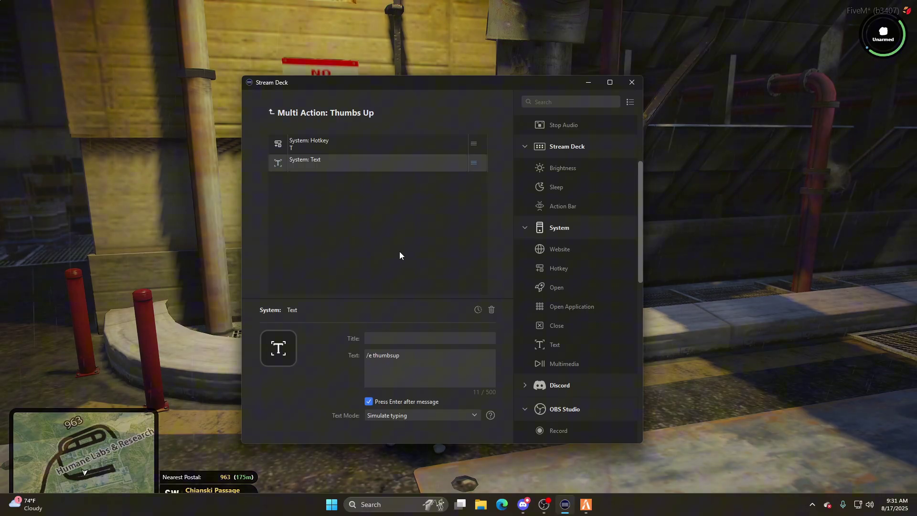
{"action": "left_click", "coordinate": [279, 113]}
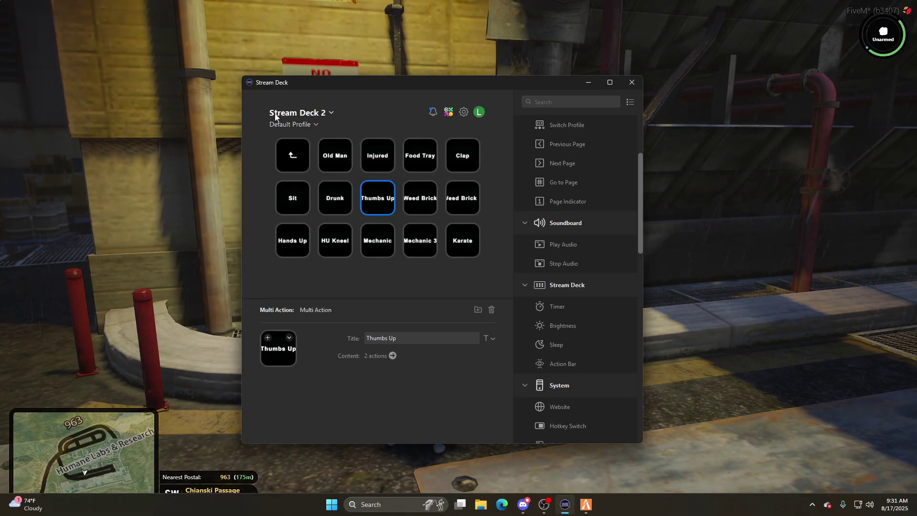
- Check the Old Man key's /walk lester2 text command, then minimize Stream Deck to return to the game
{"action": "double_click", "coordinate": [347, 162]}
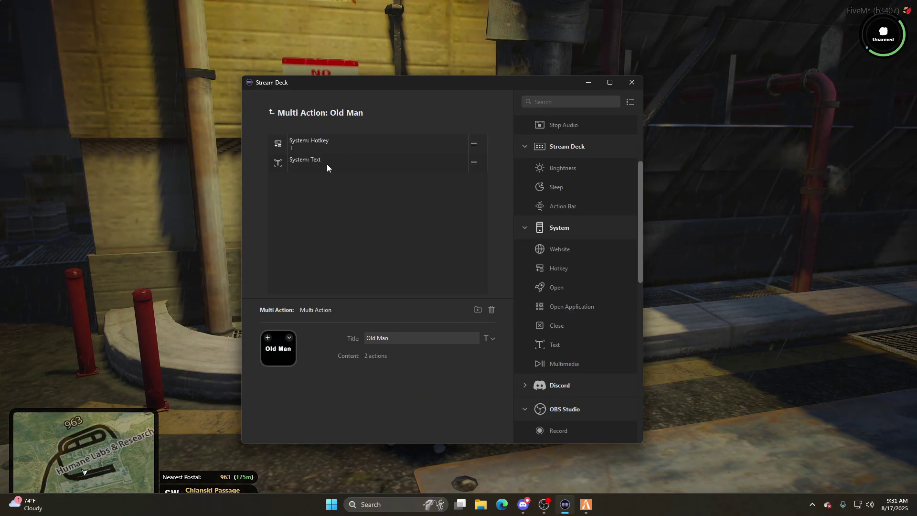
{"action": "left_click", "coordinate": [326, 165]}
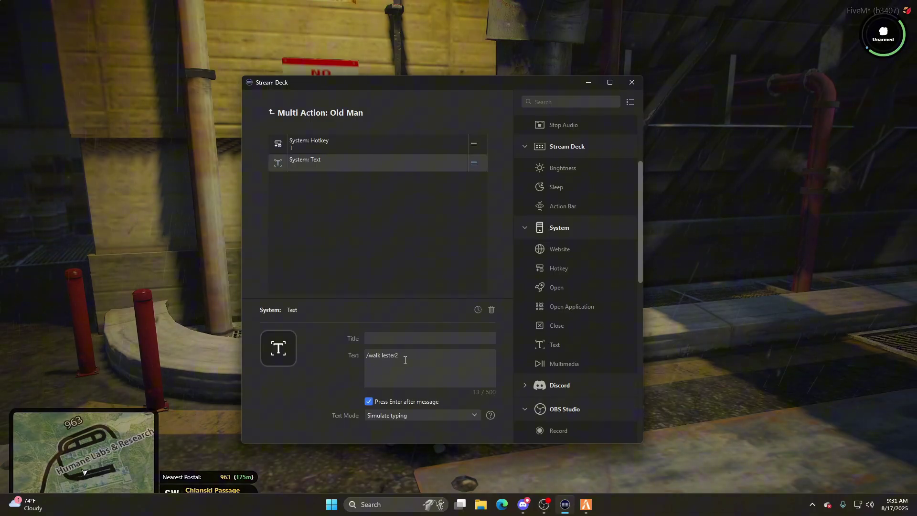
{"action": "left_click", "coordinate": [273, 113]}
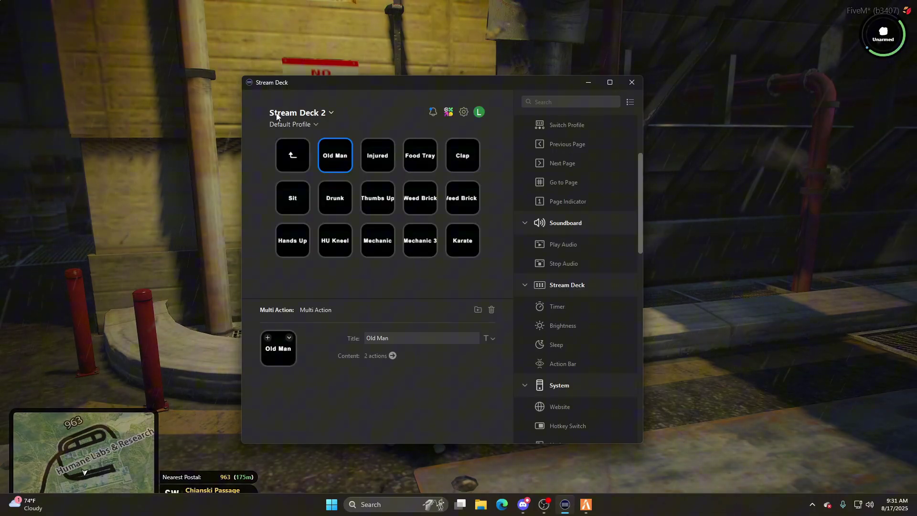
{"action": "left_click", "coordinate": [588, 82]}
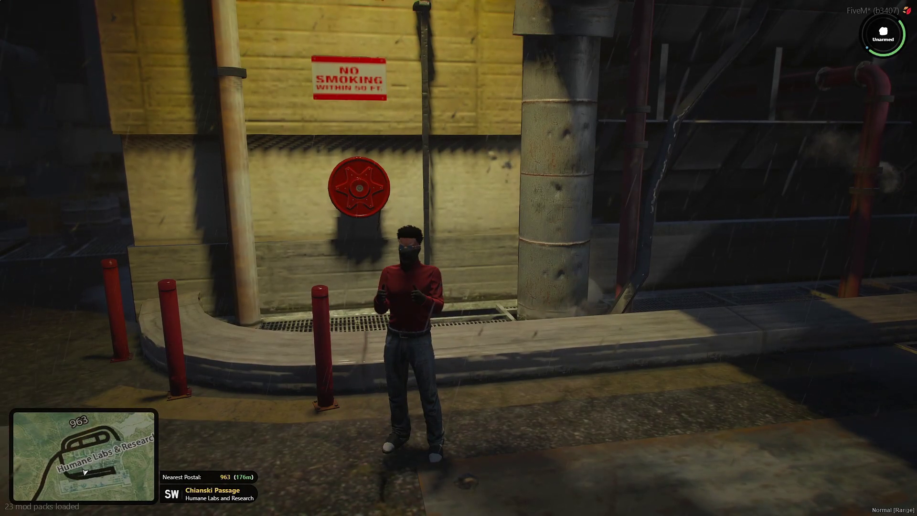
{"action": "type", "text": "t/e box"}
- Send the /e box emote twice and cycle through hands-up, lying-down and dance emotes in FiveM
{"action": "key", "text": "Return"}
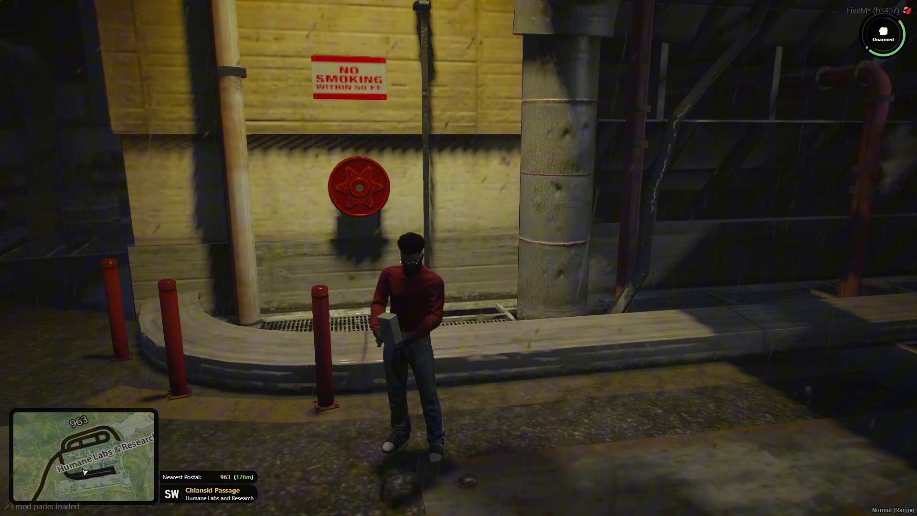
{"action": "key", "text": "x"}
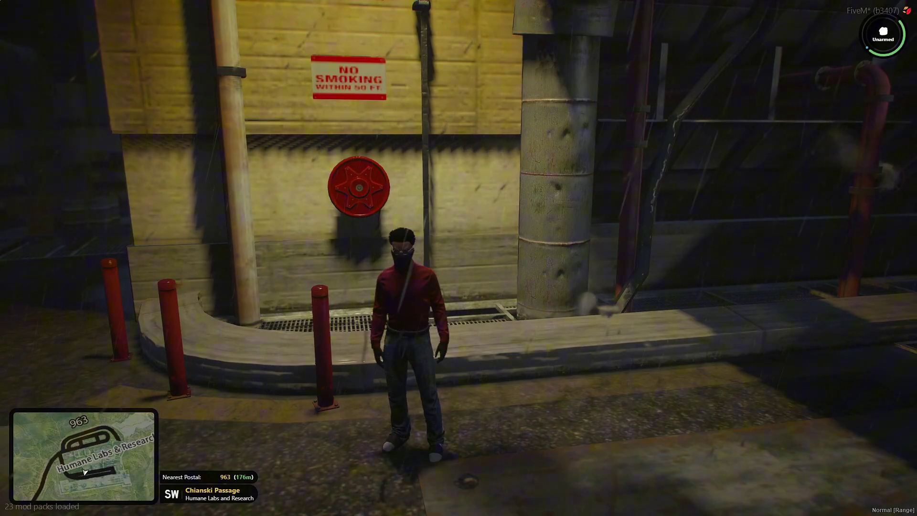
{"action": "type", "text": "t/e box"}
{"action": "key", "text": "Return"}
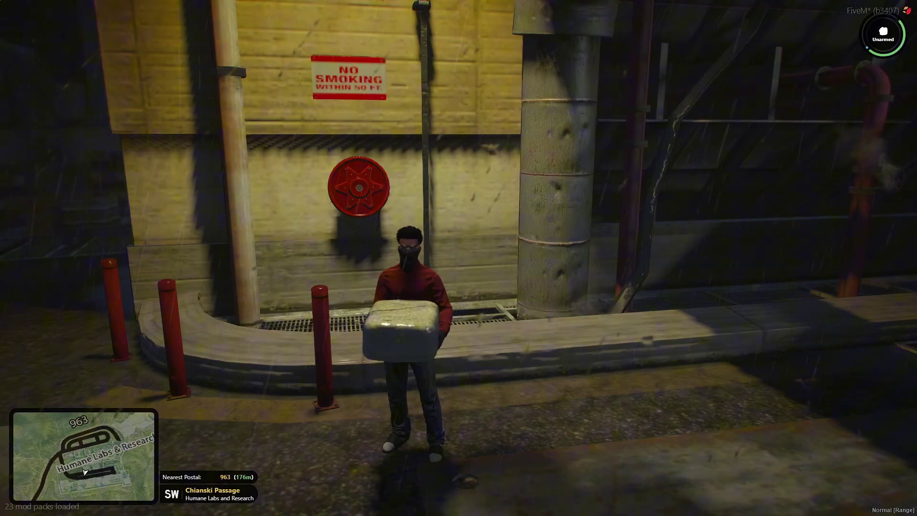
{"action": "key", "text": "x"}
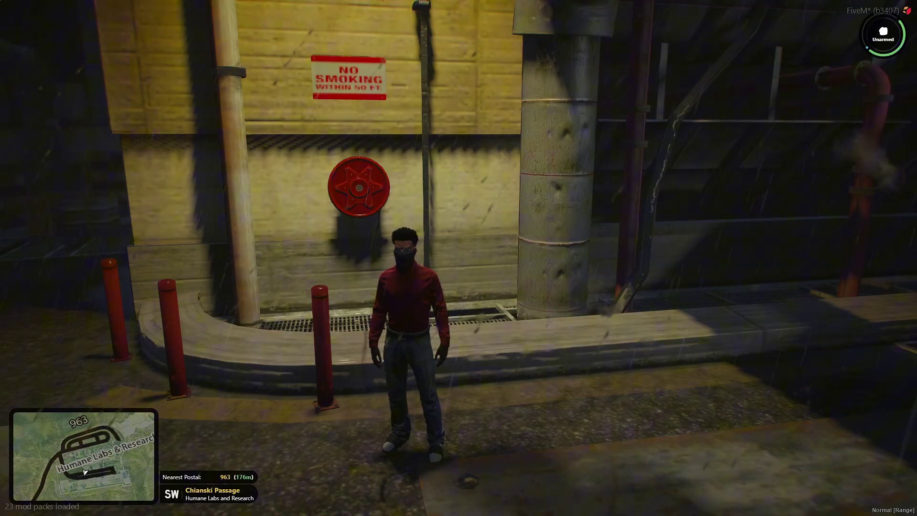
{"action": "key", "text": "x"}
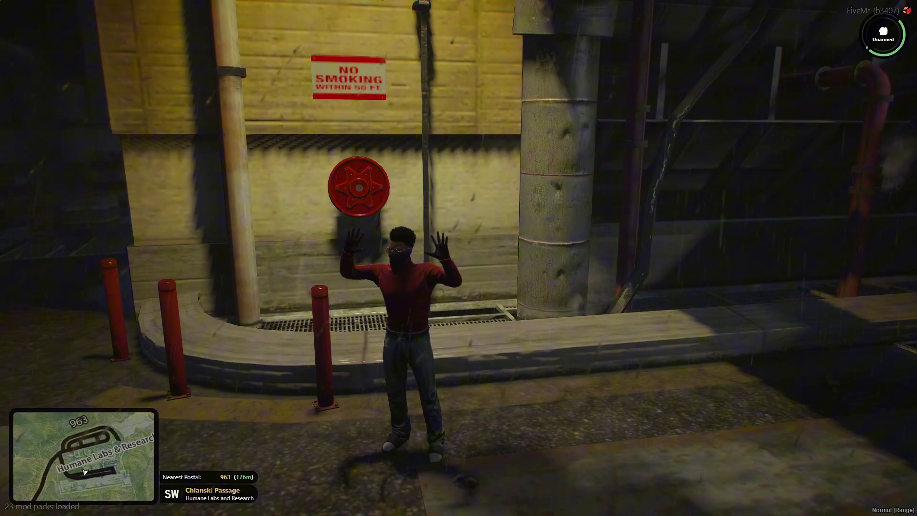
{"action": "key", "text": "x"}
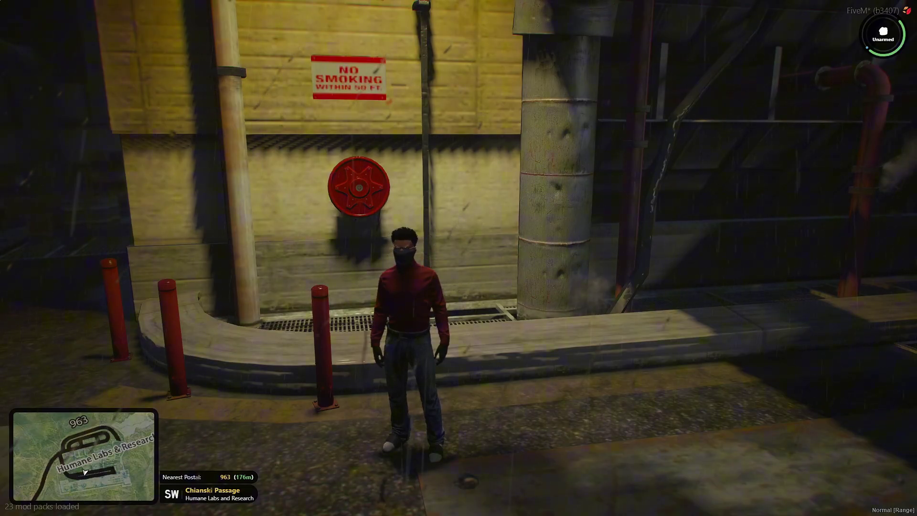
{"action": "key", "text": "x"}
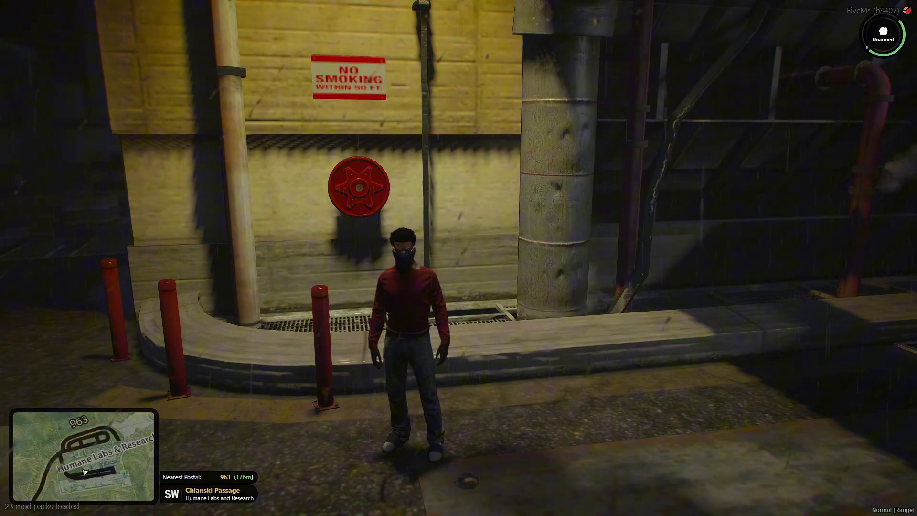
{"action": "key", "text": "x"}
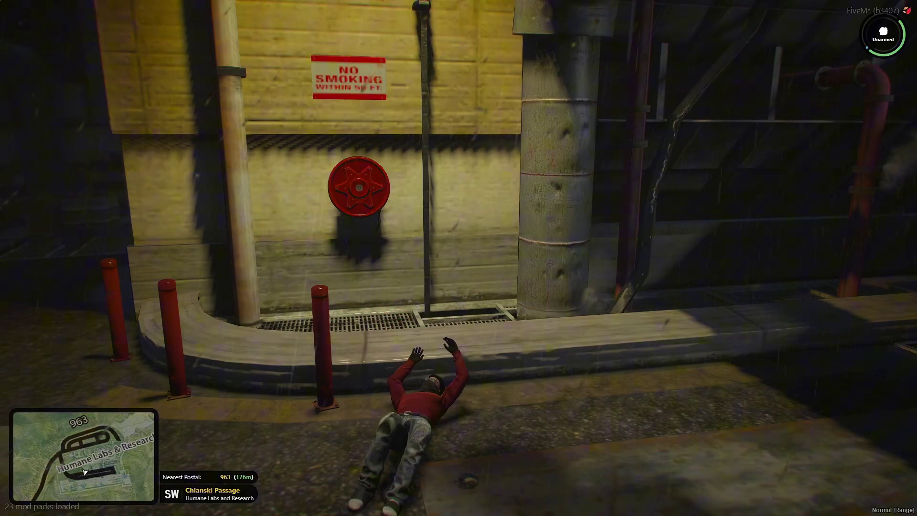
{"action": "key", "text": "x"}
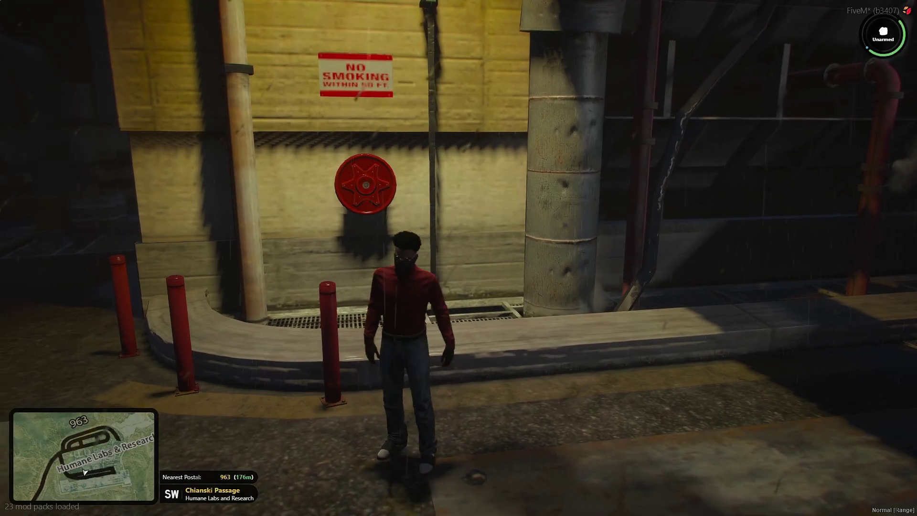
{"action": "key", "text": "x"}
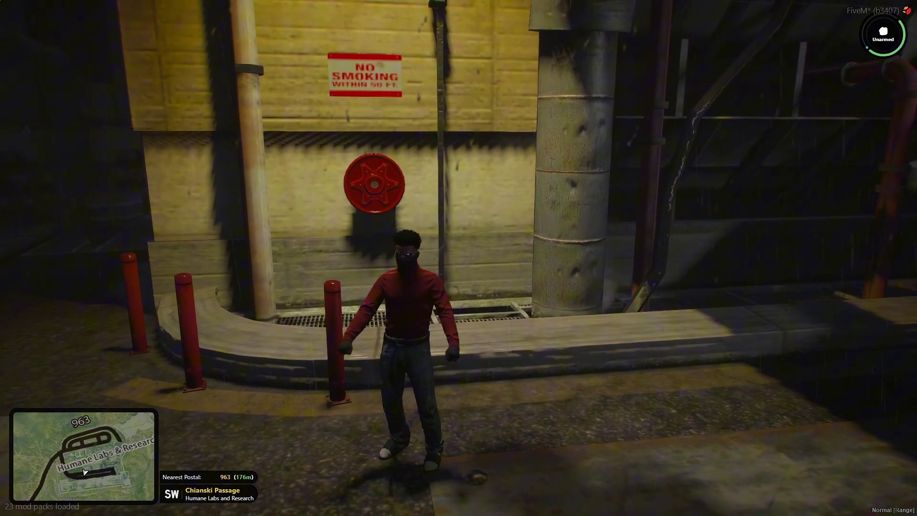
- Bring Stream Deck back up and exit the emotes folder to its top-level key page
{"action": "key", "text": "super"}
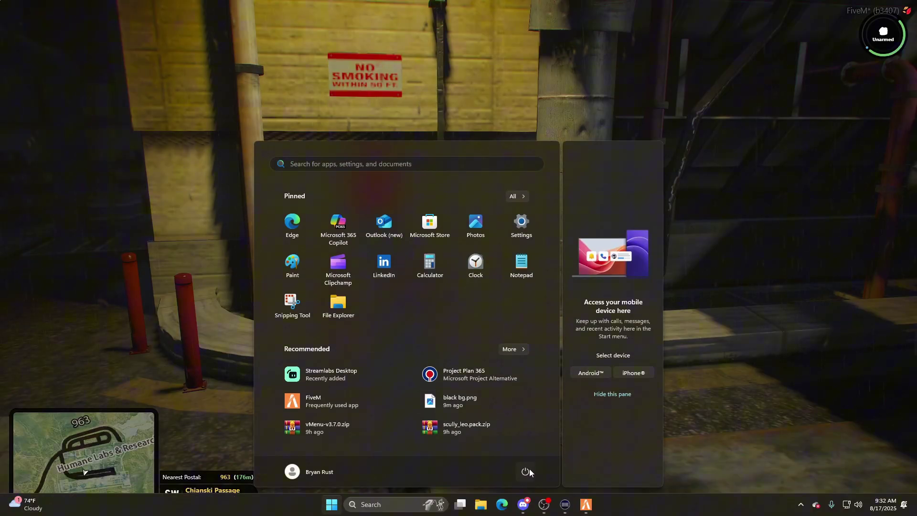
{"action": "left_click", "coordinate": [565, 504]}
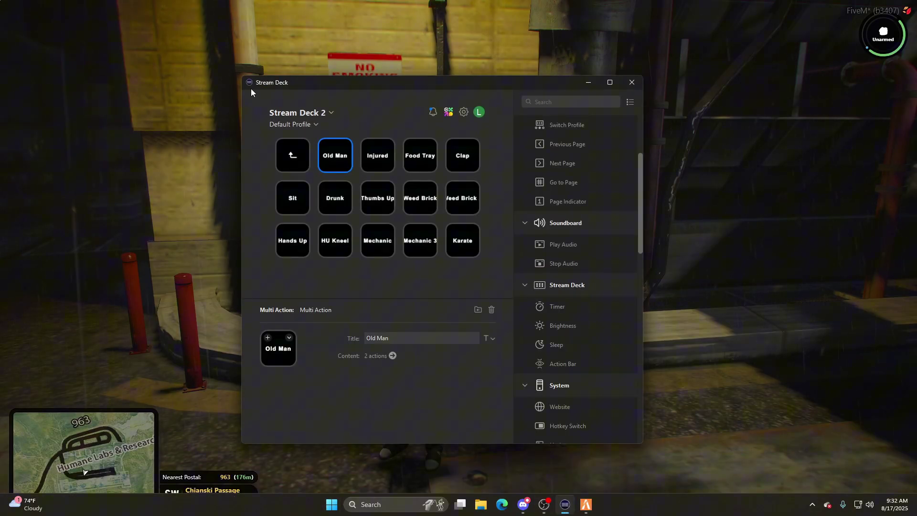
{"action": "left_click", "coordinate": [293, 158]}
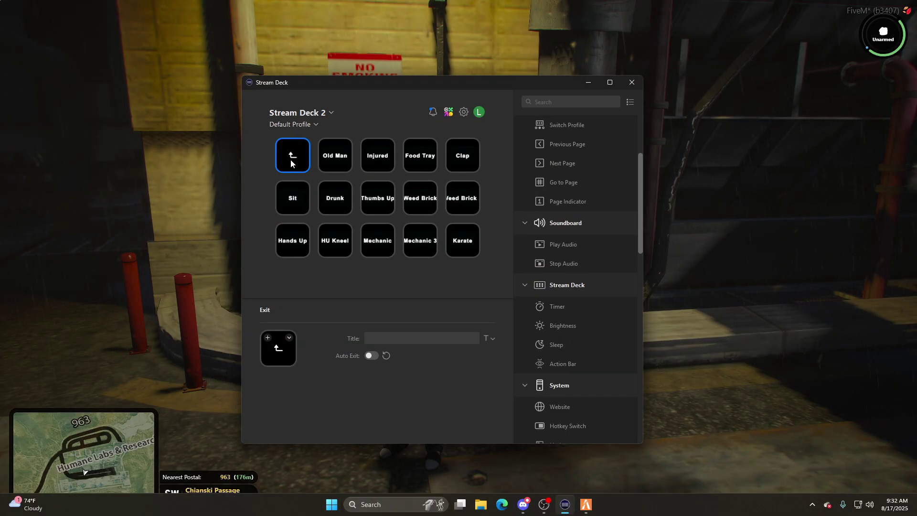
{"action": "double_click", "coordinate": [291, 159]}
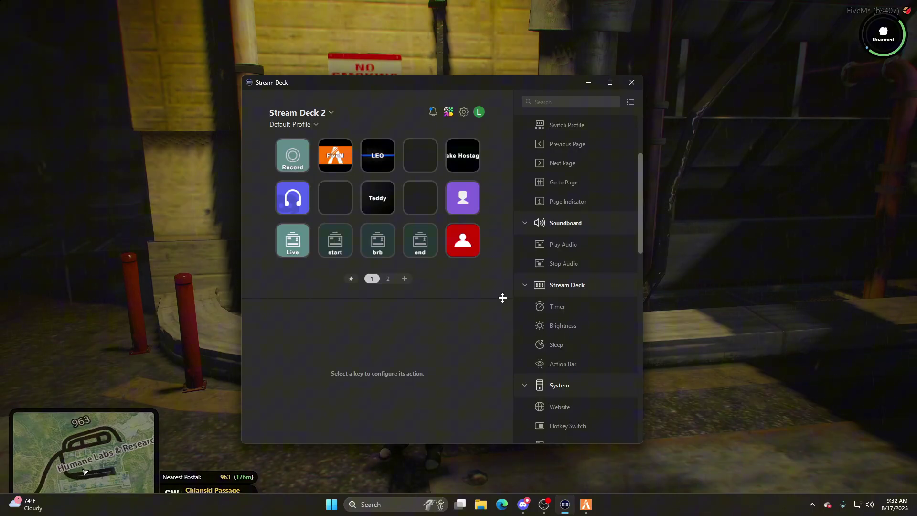
{"action": "scroll", "coordinate": [546, 179], "scroll_direction": "up", "scroll_amount": 3}
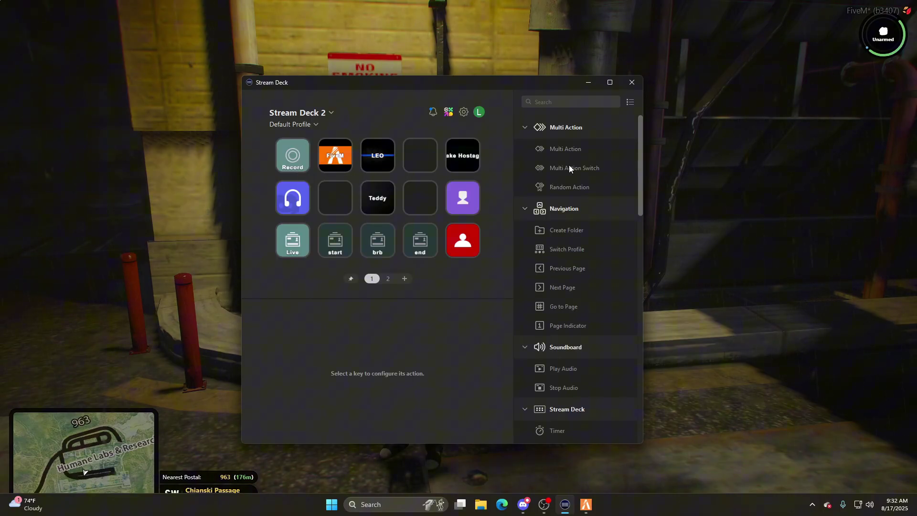
- Place a Multi Action Switch on an empty key with a Hotkey step sending T and a Text step
{"action": "left_click_drag", "start_coordinate": [569, 167], "coordinate": [420, 196]}
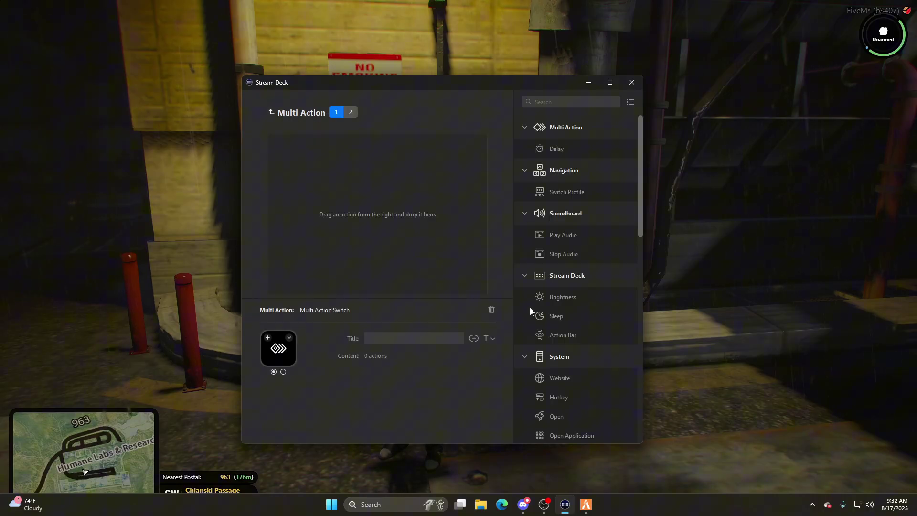
{"action": "scroll", "coordinate": [536, 304], "scroll_direction": "down", "scroll_amount": 2}
{"action": "scroll", "coordinate": [571, 287], "scroll_direction": "down", "scroll_amount": 2}
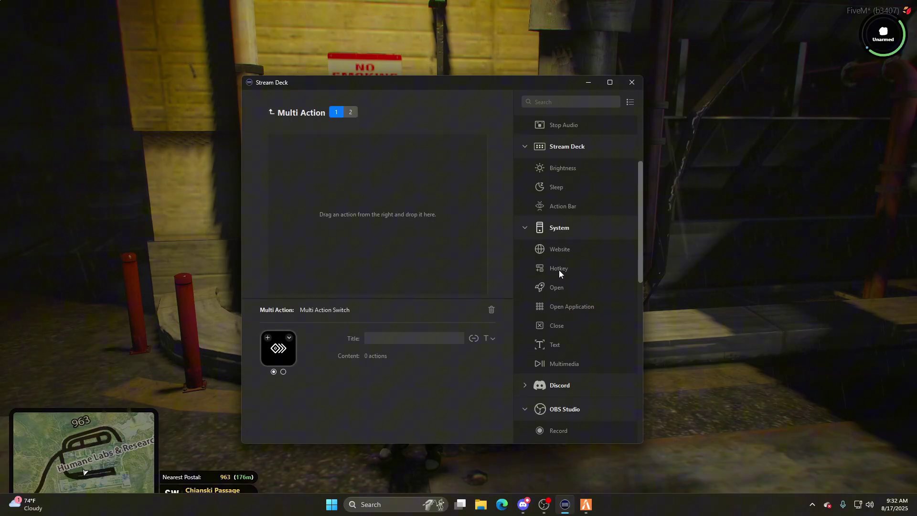
{"action": "left_click_drag", "start_coordinate": [559, 268], "coordinate": [402, 243]}
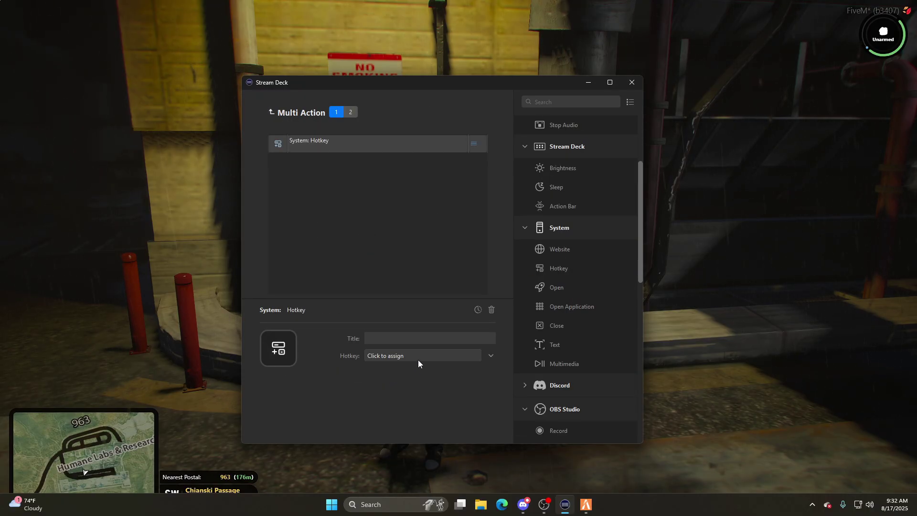
{"action": "left_click", "coordinate": [418, 359]}
{"action": "key", "text": "t"}
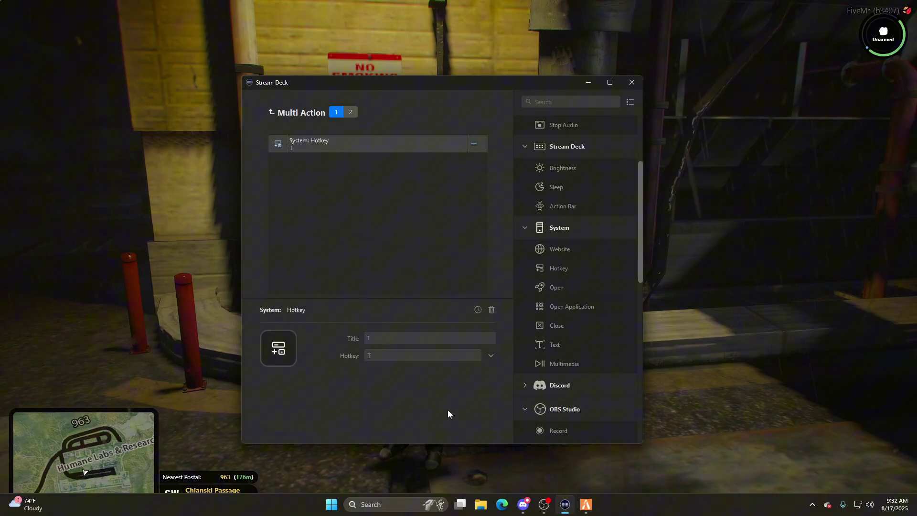
{"action": "left_click_drag", "start_coordinate": [551, 346], "coordinate": [379, 235]}
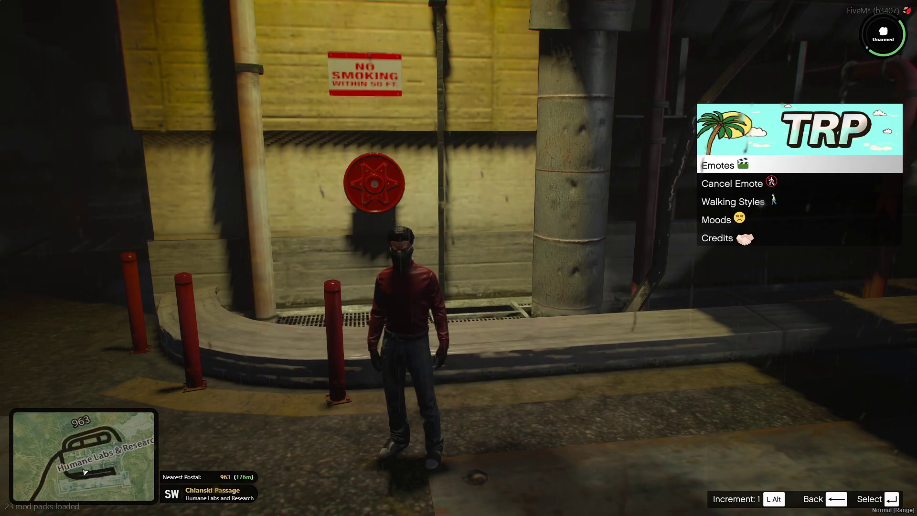
- Navigate the TRP menu to Prop Emotes, select Axe and play it to test the /e axe emote
{"action": "key", "text": "Return"}
{"action": "key", "text": "Up"}
{"action": "key", "text": "Down"}
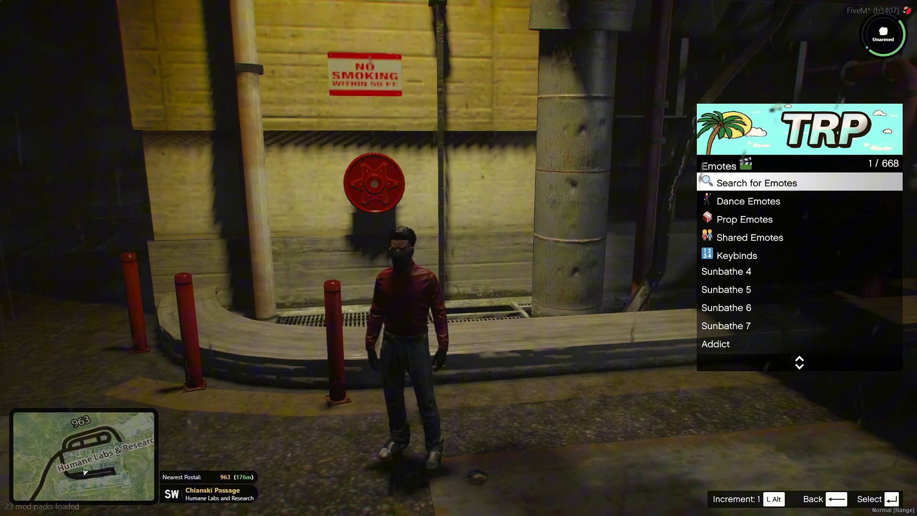
{"action": "key", "text": "Down"}
{"action": "key", "text": "Down"}
{"action": "key", "text": "Return"}
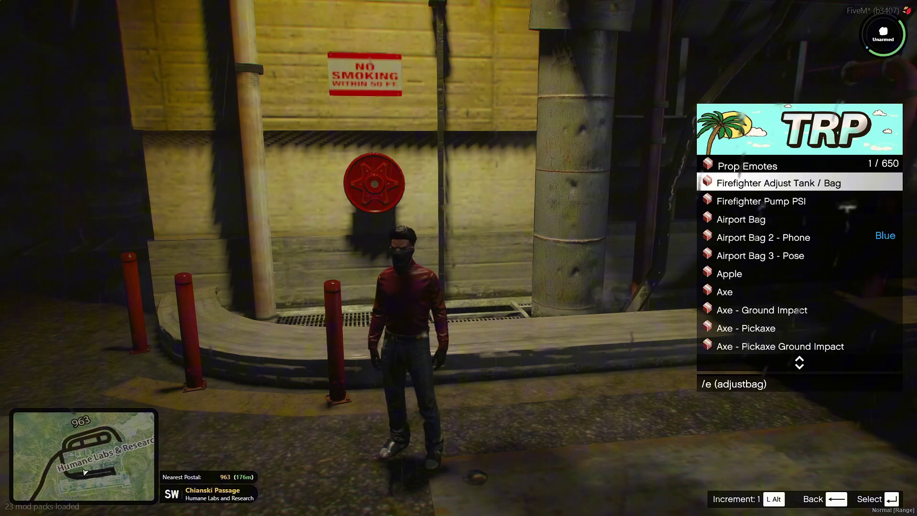
{"action": "key", "text": "Up"}
{"action": "key", "text": "Up"}
{"action": "key", "text": "Down"}
{"action": "key", "text": "Down"}
{"action": "key", "text": "Down"}
{"action": "key", "text": "Down"}
{"action": "key", "text": "Down"}
{"action": "key", "text": "Down"}
{"action": "key", "text": "Down"}
{"action": "key", "text": "Down"}
{"action": "key", "text": "Down"}
{"action": "key", "text": "Down"}
{"action": "key", "text": "Down"}
{"action": "key", "text": "Up"}
{"action": "key", "text": "Up"}
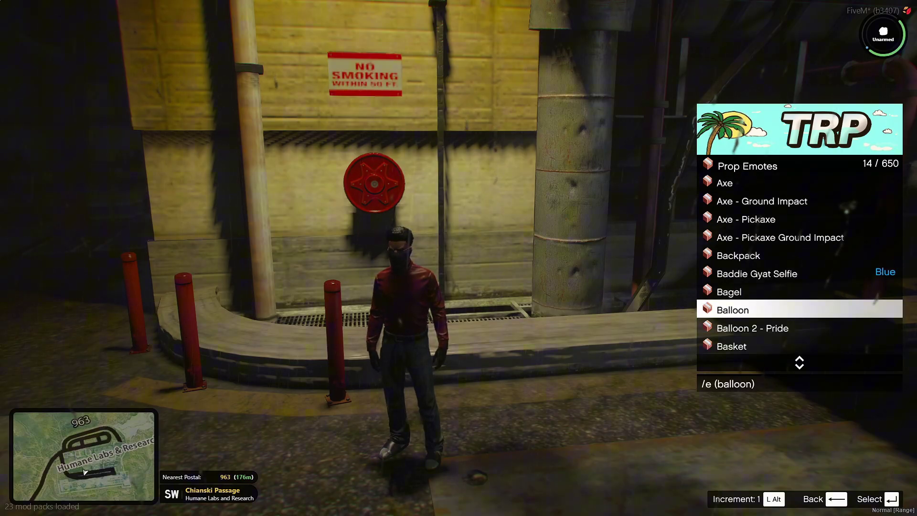
{"action": "key", "text": "Up"}
{"action": "key", "text": "Up"}
{"action": "key", "text": "Up"}
{"action": "key", "text": "Up"}
{"action": "key", "text": "Up"}
{"action": "key", "text": "Up"}
{"action": "key", "text": "Up"}
{"action": "key", "text": "Return"}
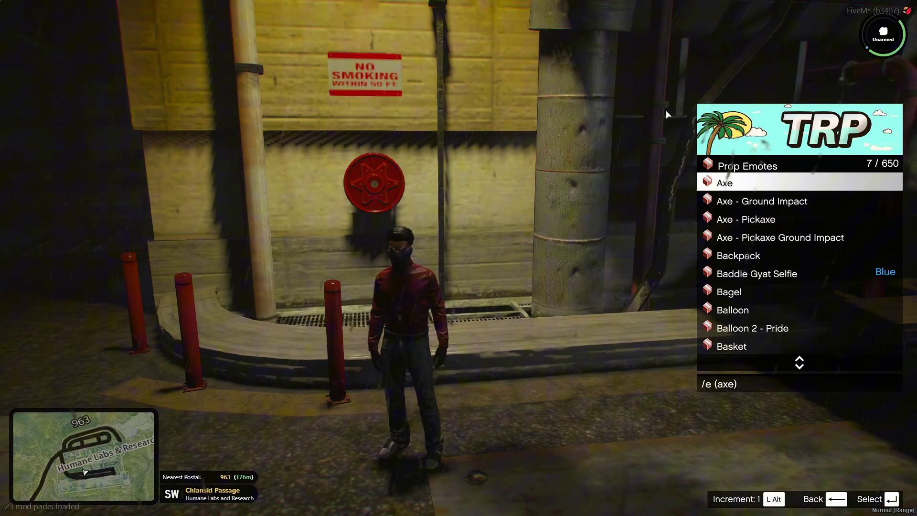
- Switch from the game back to the Stream Deck window
{"action": "key", "text": "super"}
{"action": "left_click", "coordinate": [565, 504]}
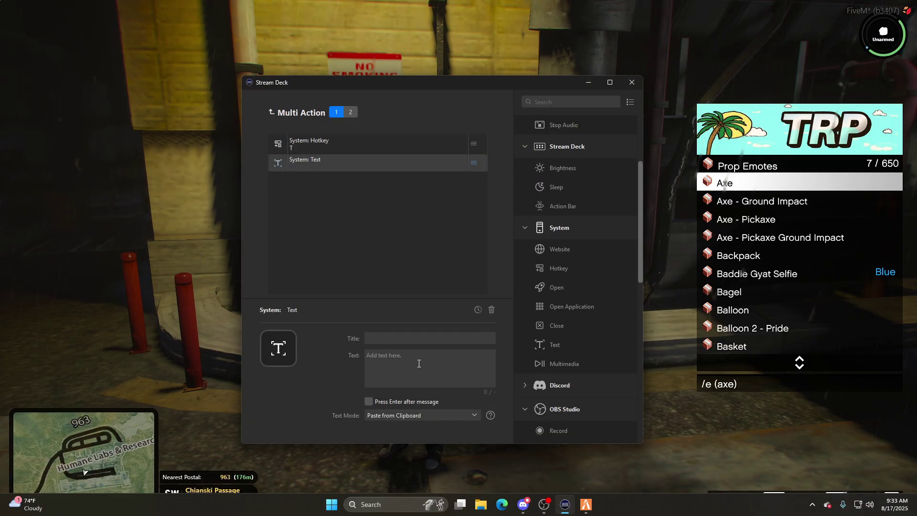
{"action": "type", "text": "/r"}
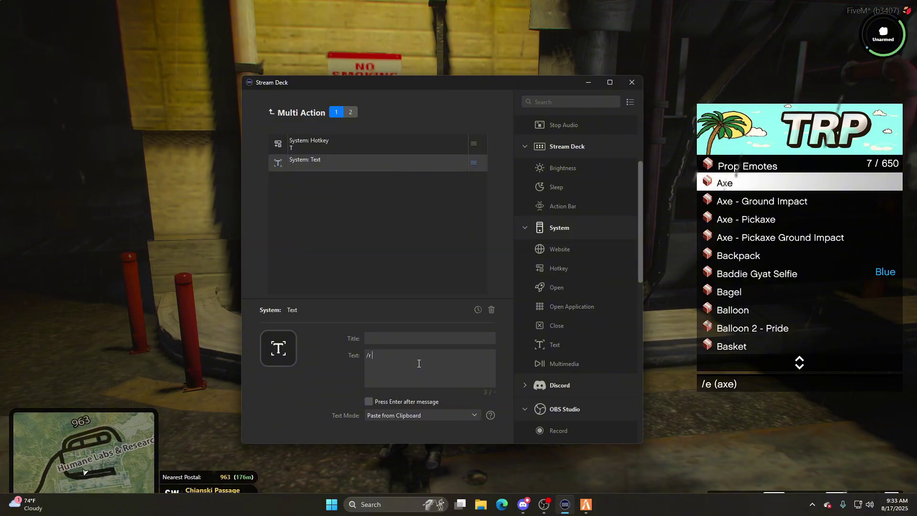
- Set the Text step to send /e axe with Enter after the message, then return to the key grid
{"action": "key", "text": "BackSpace"}
{"action": "type", "text": "e axe"}
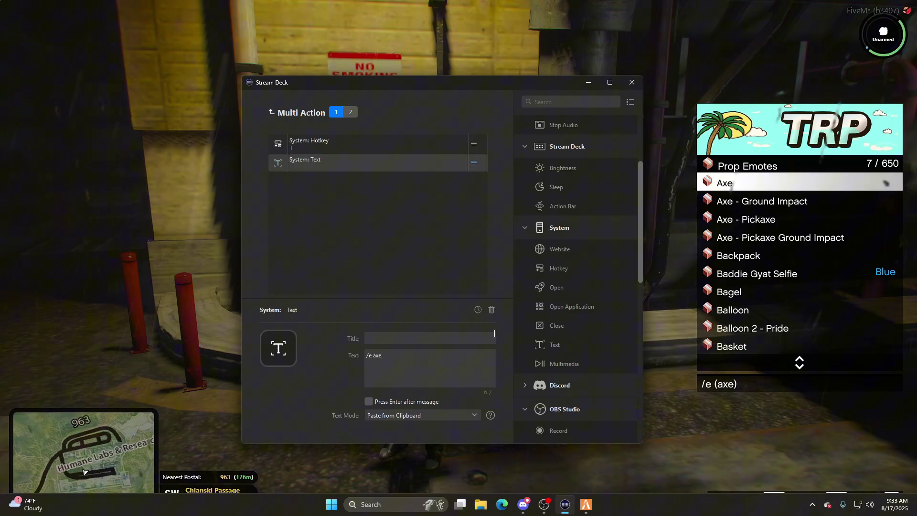
{"action": "left_click", "coordinate": [367, 404]}
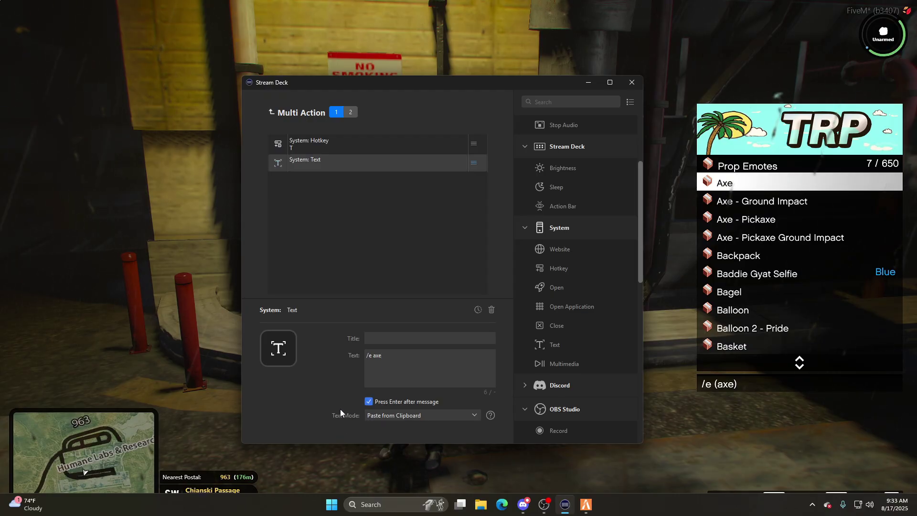
{"action": "left_click", "coordinate": [273, 112]}
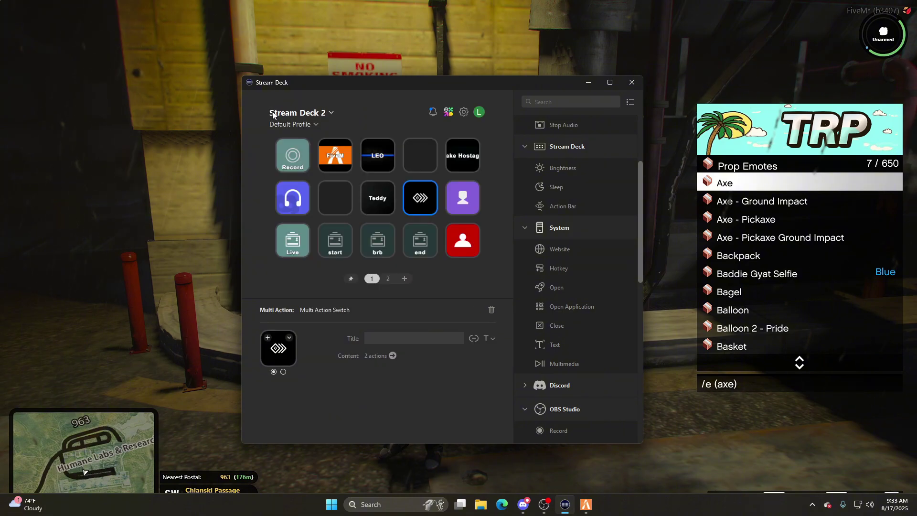
- Set the new key's icon from black bg.png, title it Axe and deselect the finished key
{"action": "left_click", "coordinate": [290, 333]}
{"action": "left_click", "coordinate": [309, 355]}
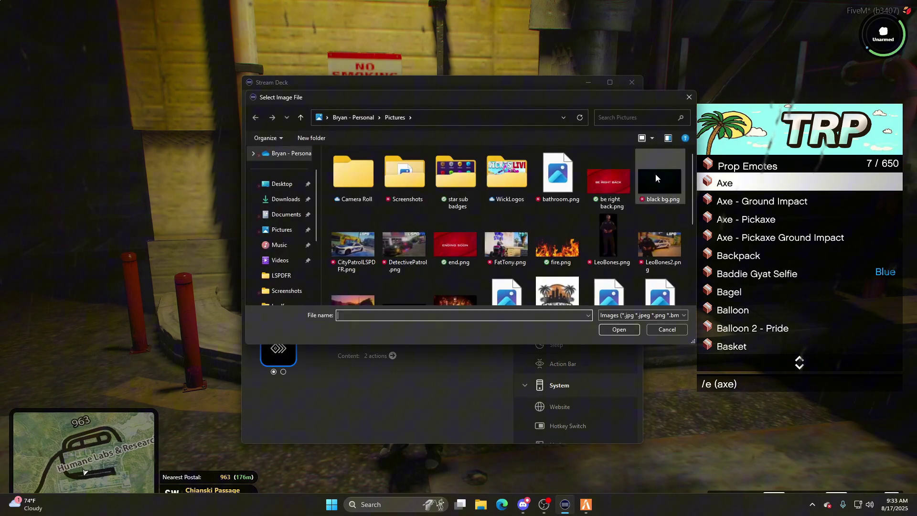
{"action": "left_click", "coordinate": [658, 176]}
{"action": "left_click", "coordinate": [619, 329]}
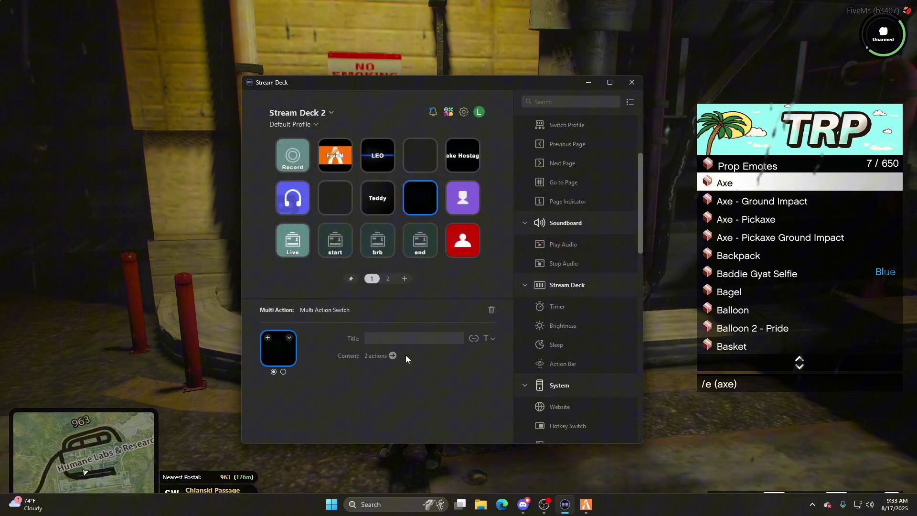
{"action": "type", "text": "Axe"}
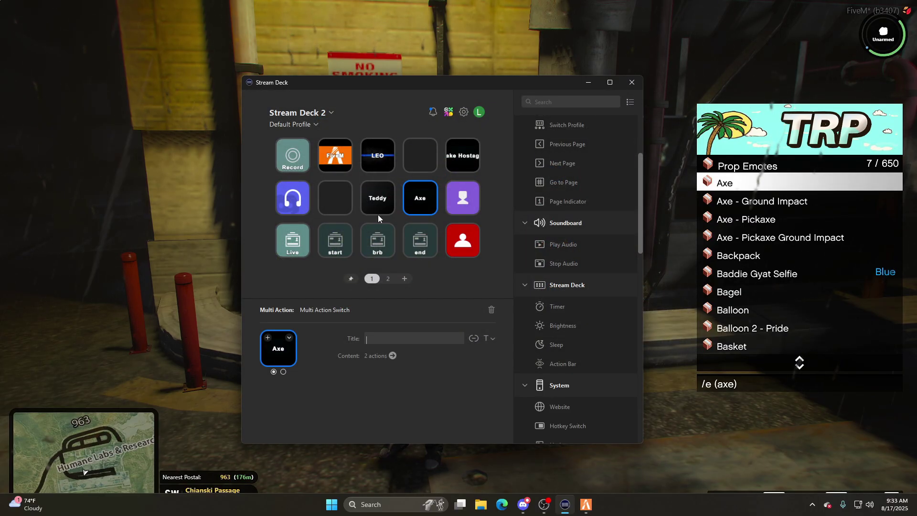
{"action": "left_click", "coordinate": [417, 277]}
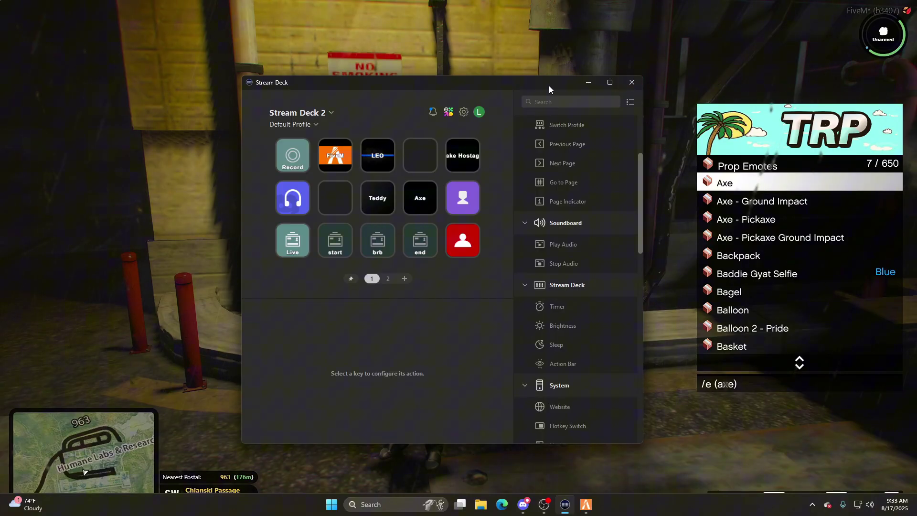
- Return to FiveM, dismiss the pause map and emote menu, and trigger the Axe emote via F1
{"action": "left_click", "coordinate": [587, 82]}
{"action": "key", "text": "Escape"}
{"action": "key", "text": "Escape"}
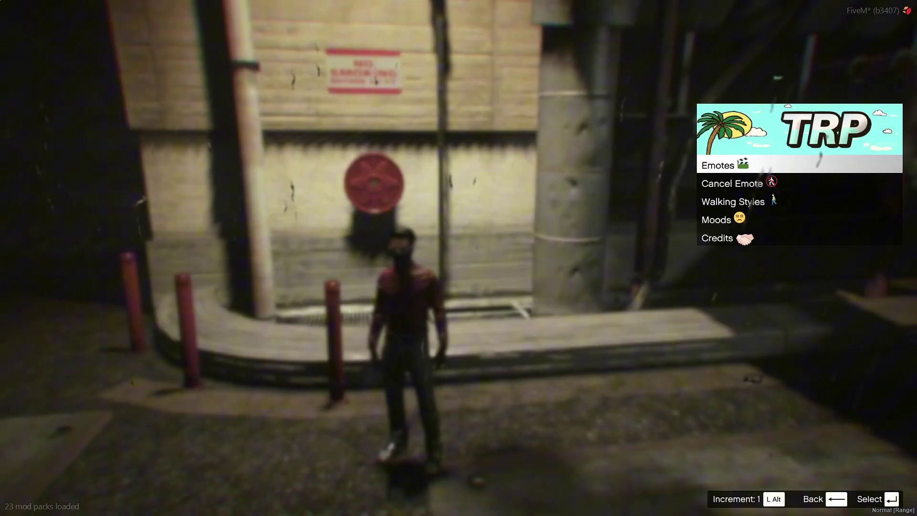
{"action": "key", "text": "BackSpace"}
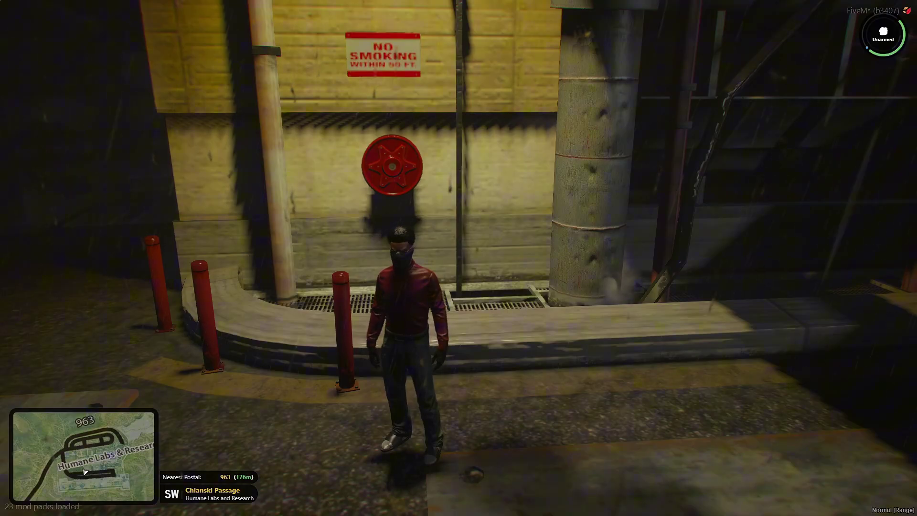
{"action": "key", "text": "F1"}
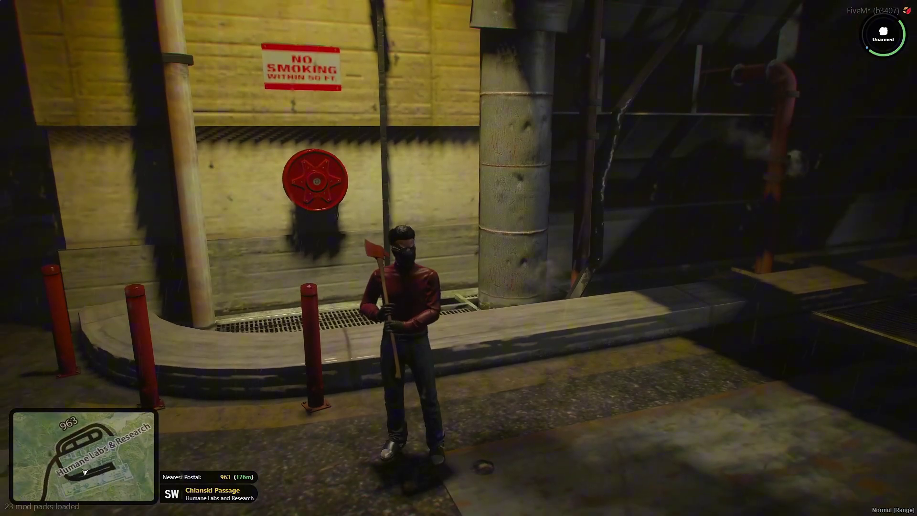
- Walk the character around the tunnel and bollards carrying the axe
{"action": "key", "text": "w"}
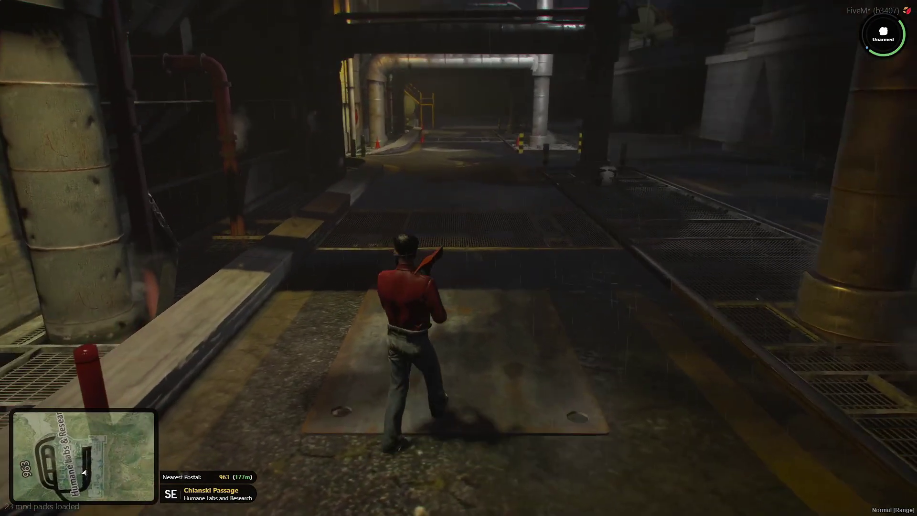
{"action": "key", "text": "w"}
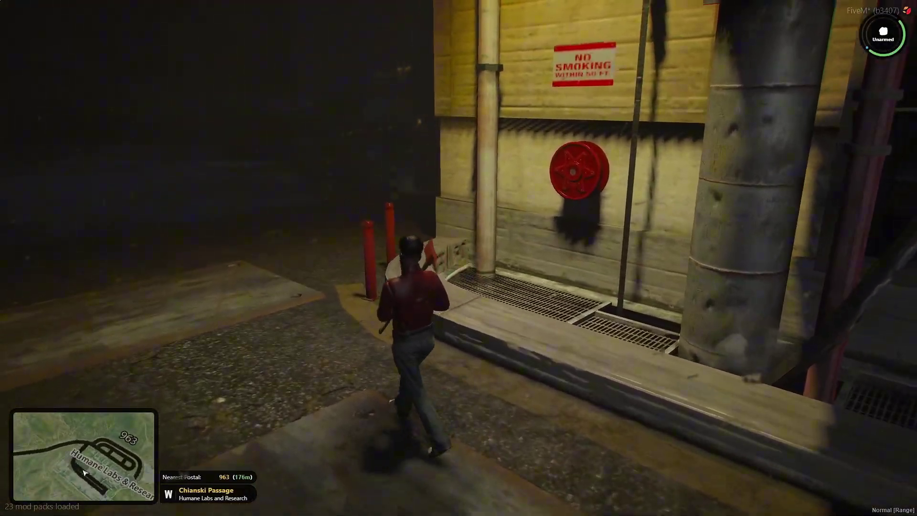
{"action": "key", "text": "w"}
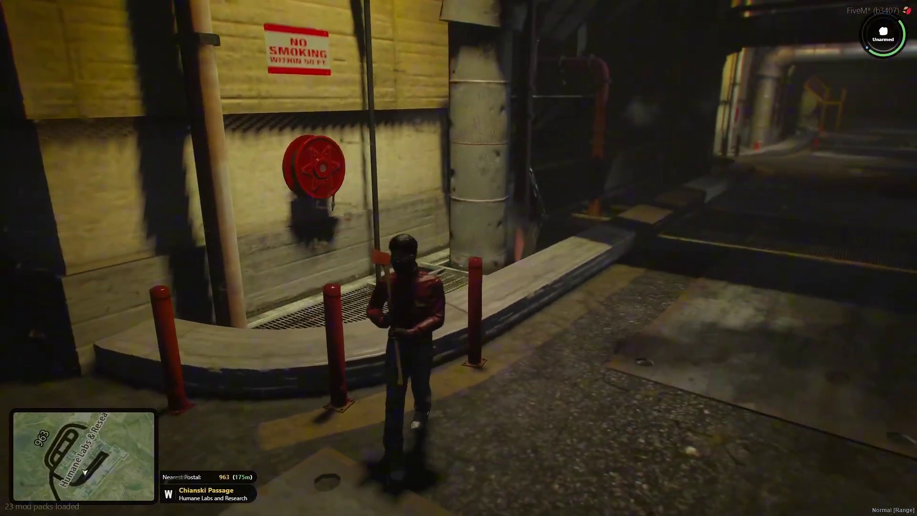
{"action": "key", "text": "w"}
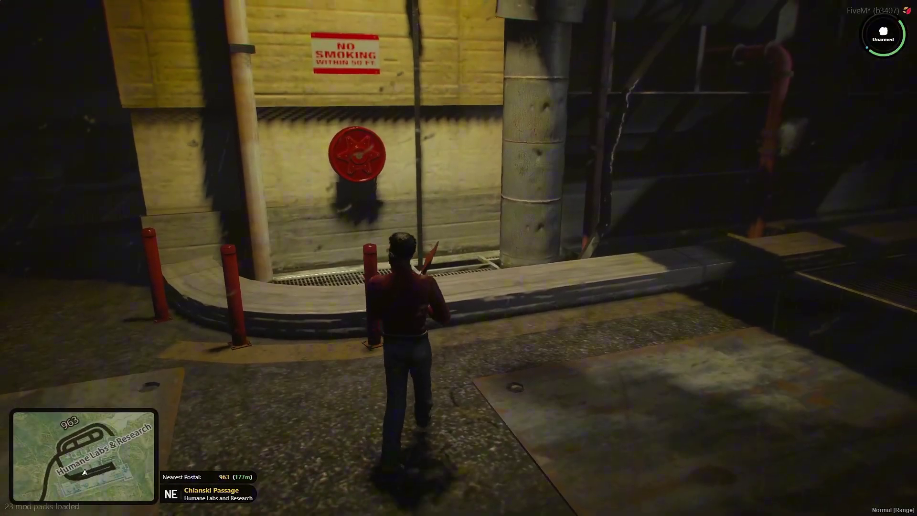
{"action": "key", "text": "w"}
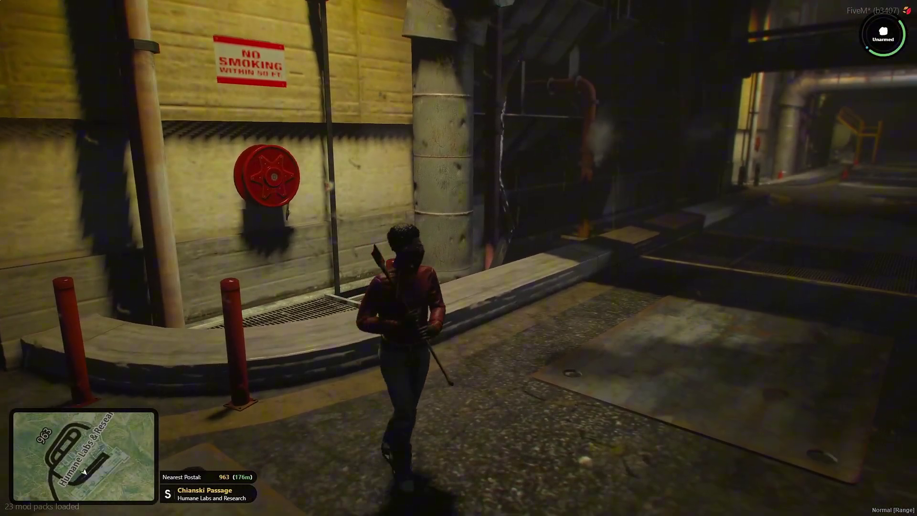
{"action": "key", "text": "w"}
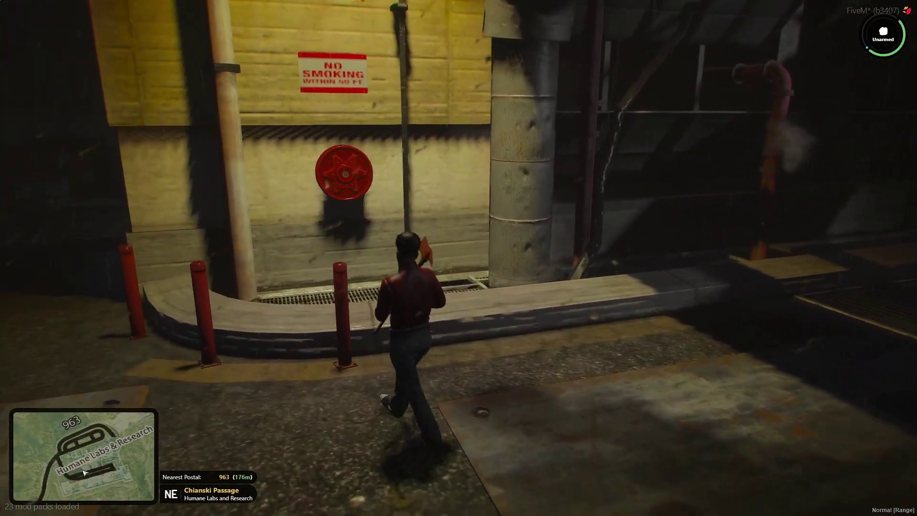
{"action": "key", "text": "w"}
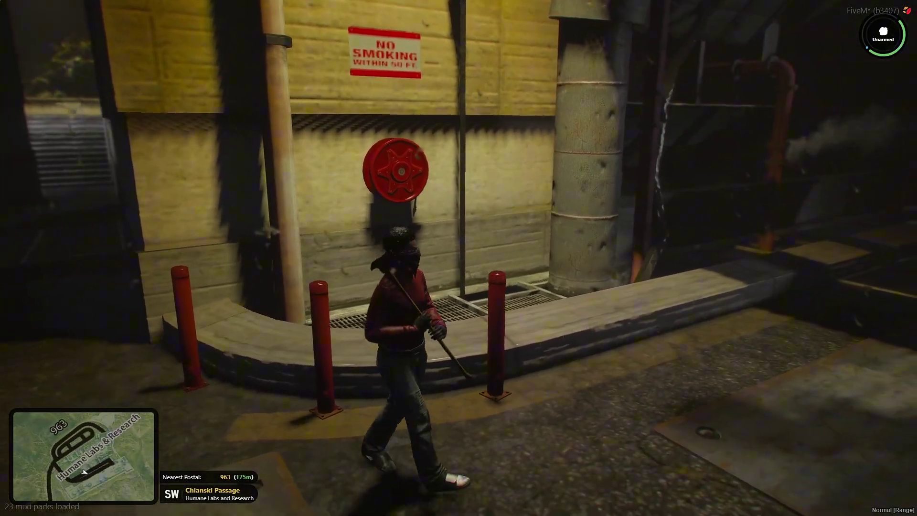
{"action": "key", "text": "w"}
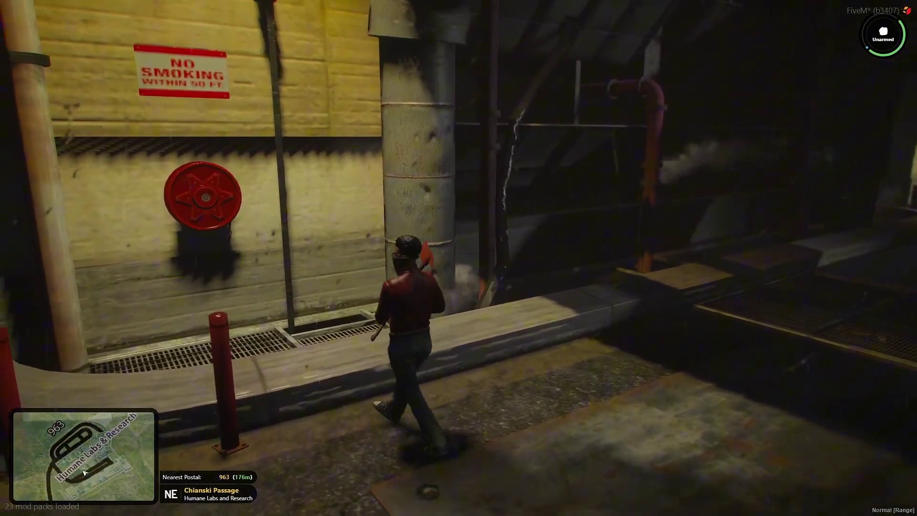